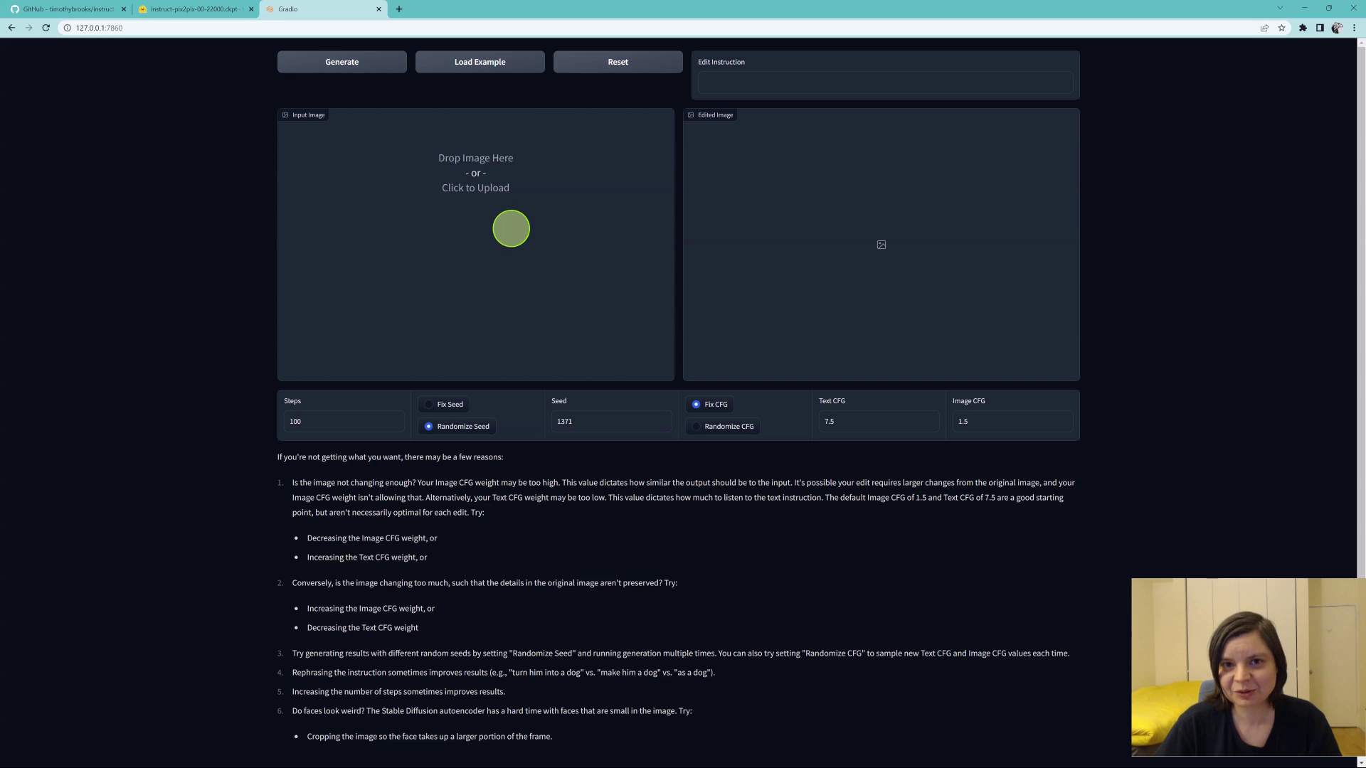
Upload the picture of a girl in a swirling tunnel as the input image.
left_click(500, 195)
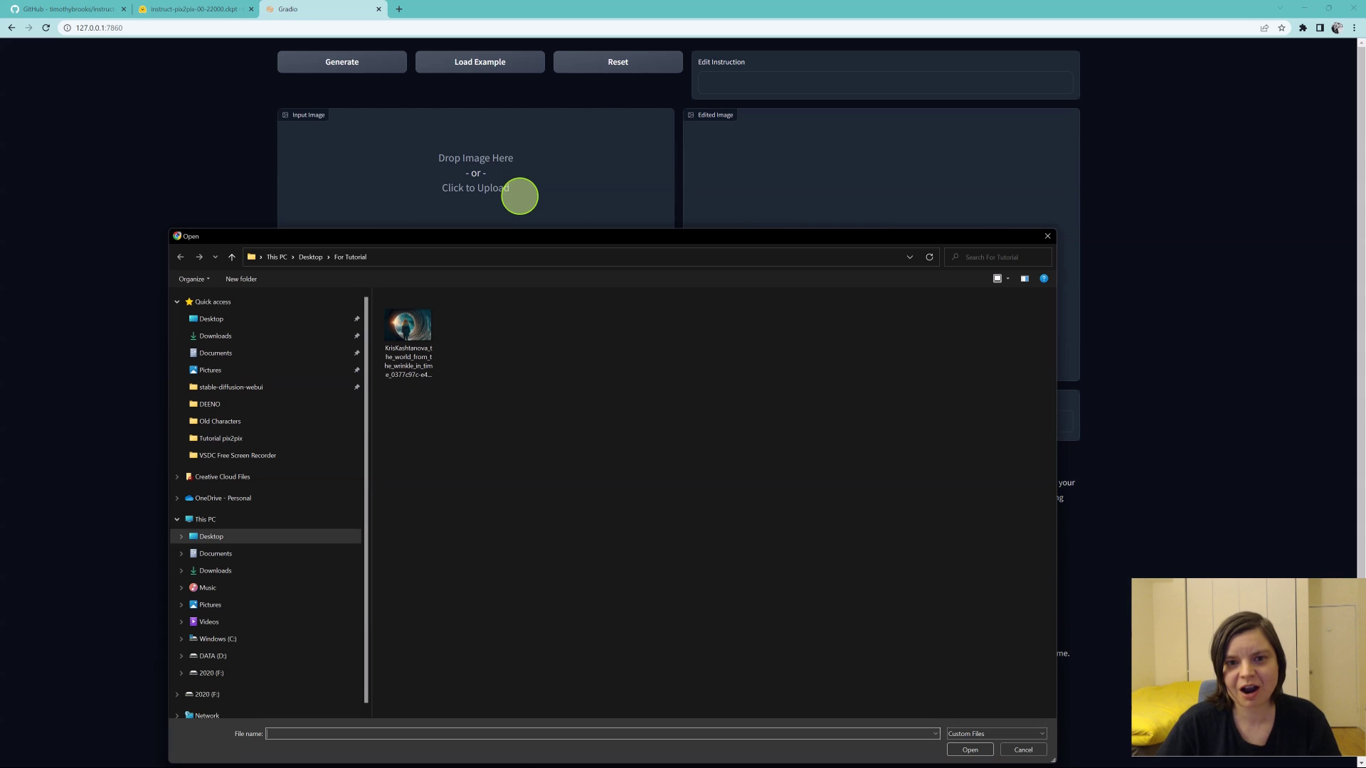
left_click_drag(570, 241, 589, 186)
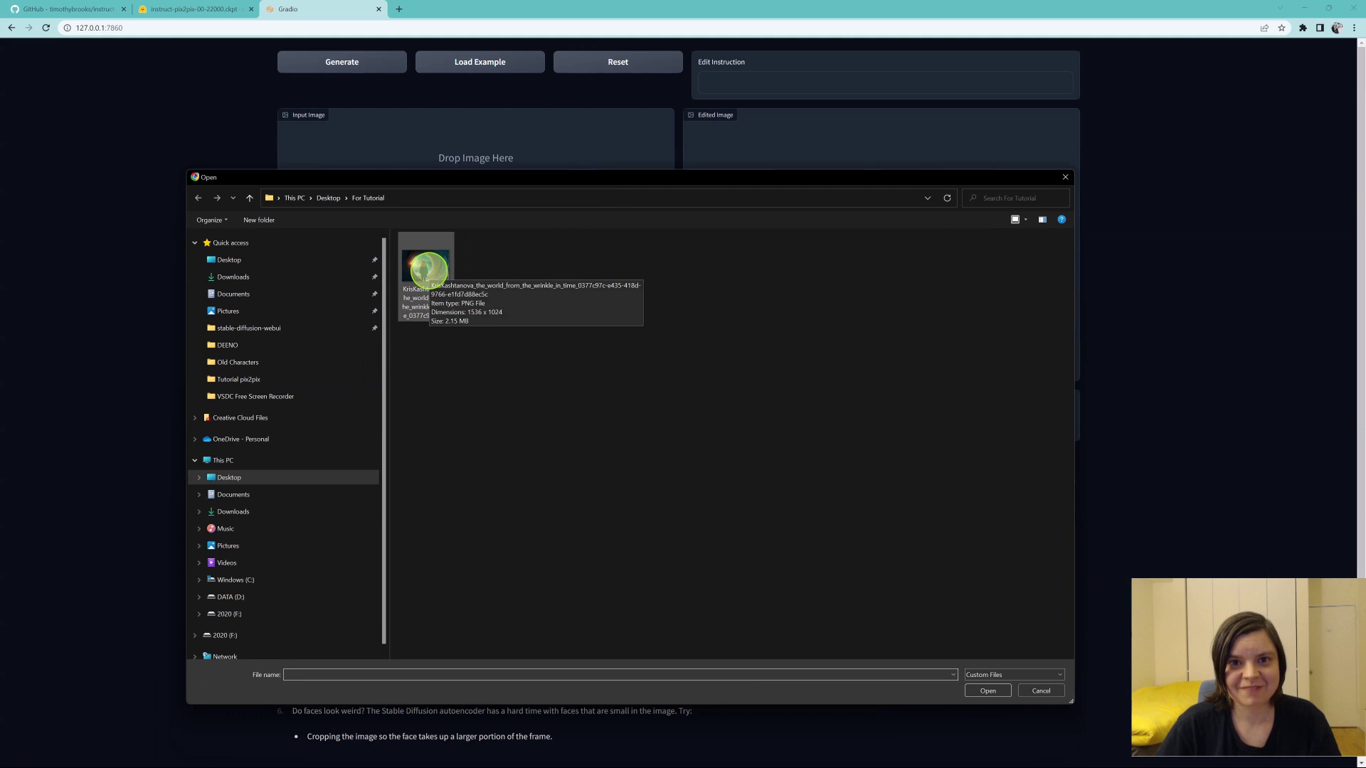
left_click(428, 268)
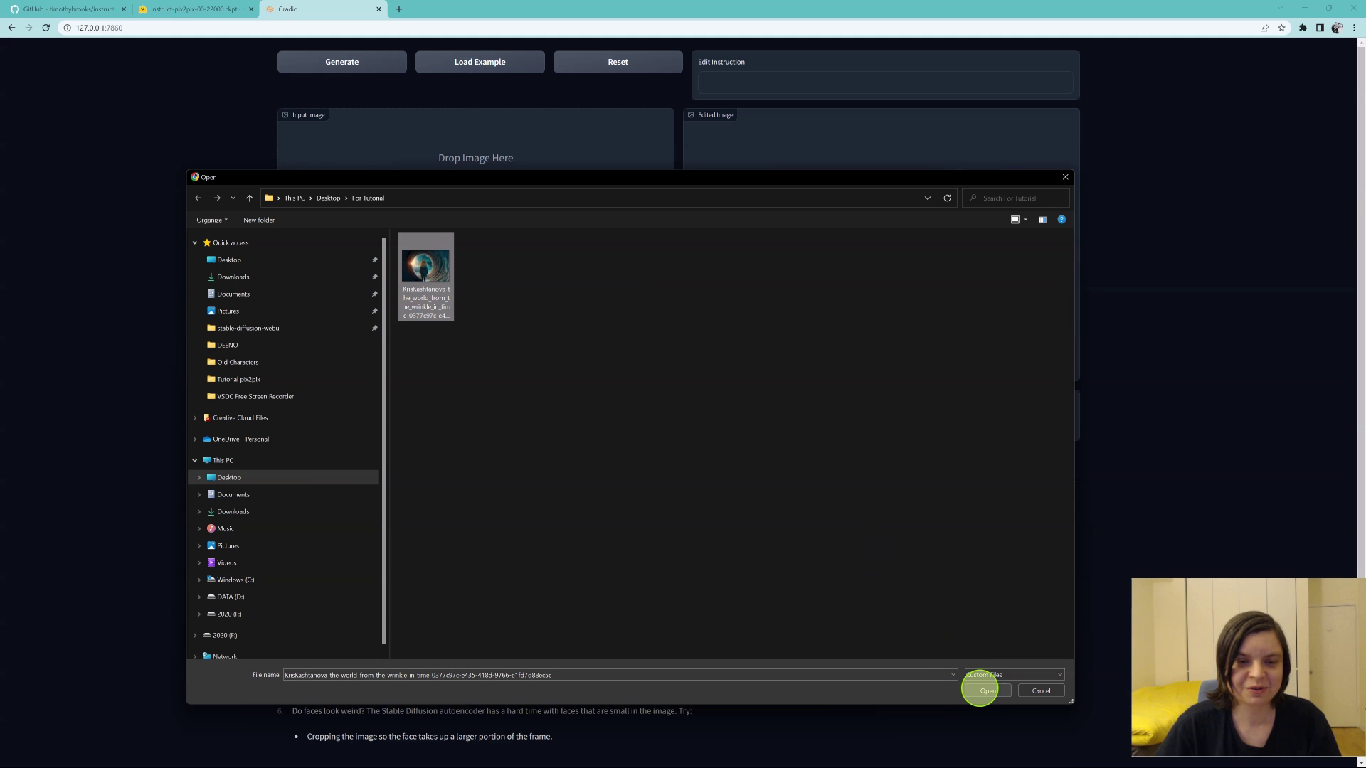
left_click(981, 691)
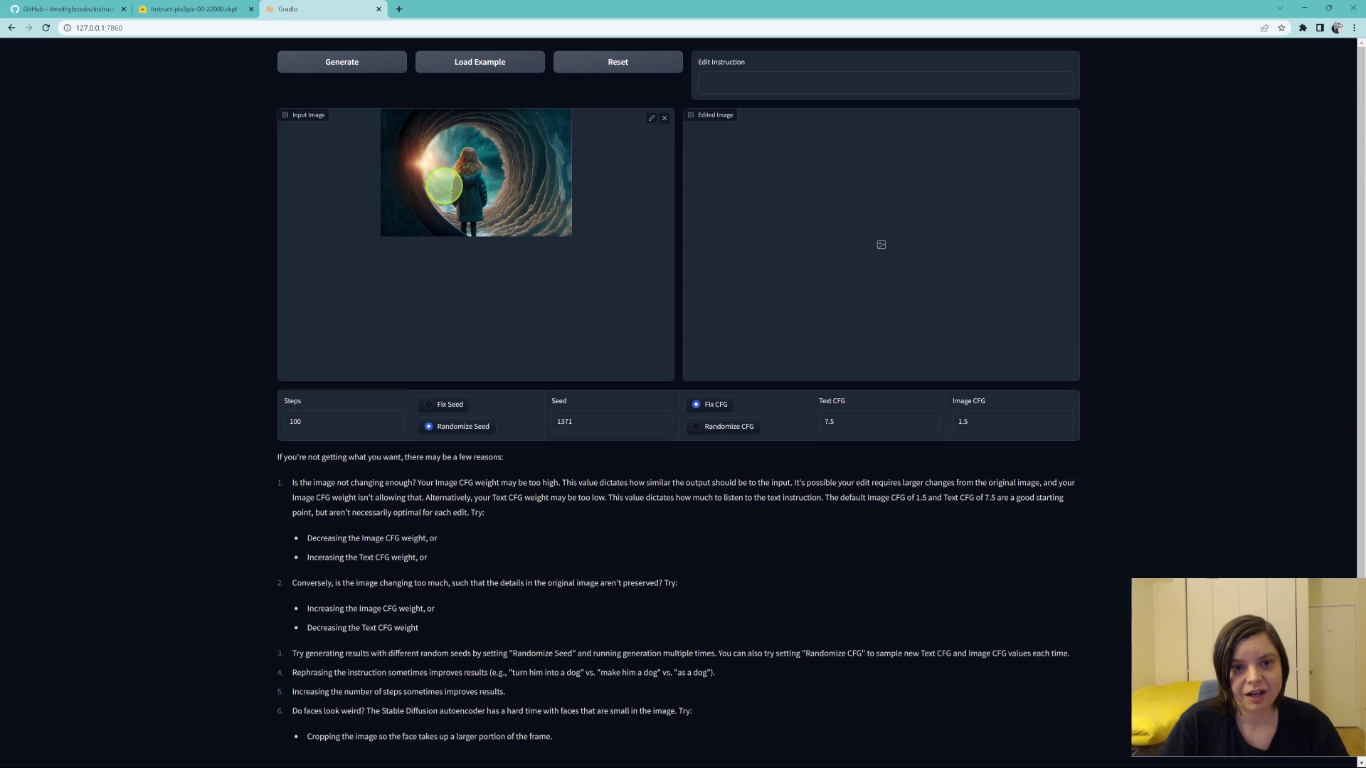
Enter the instruction 'convert her into a boy', set Image CFG to 1, and generate.
left_click(733, 78)
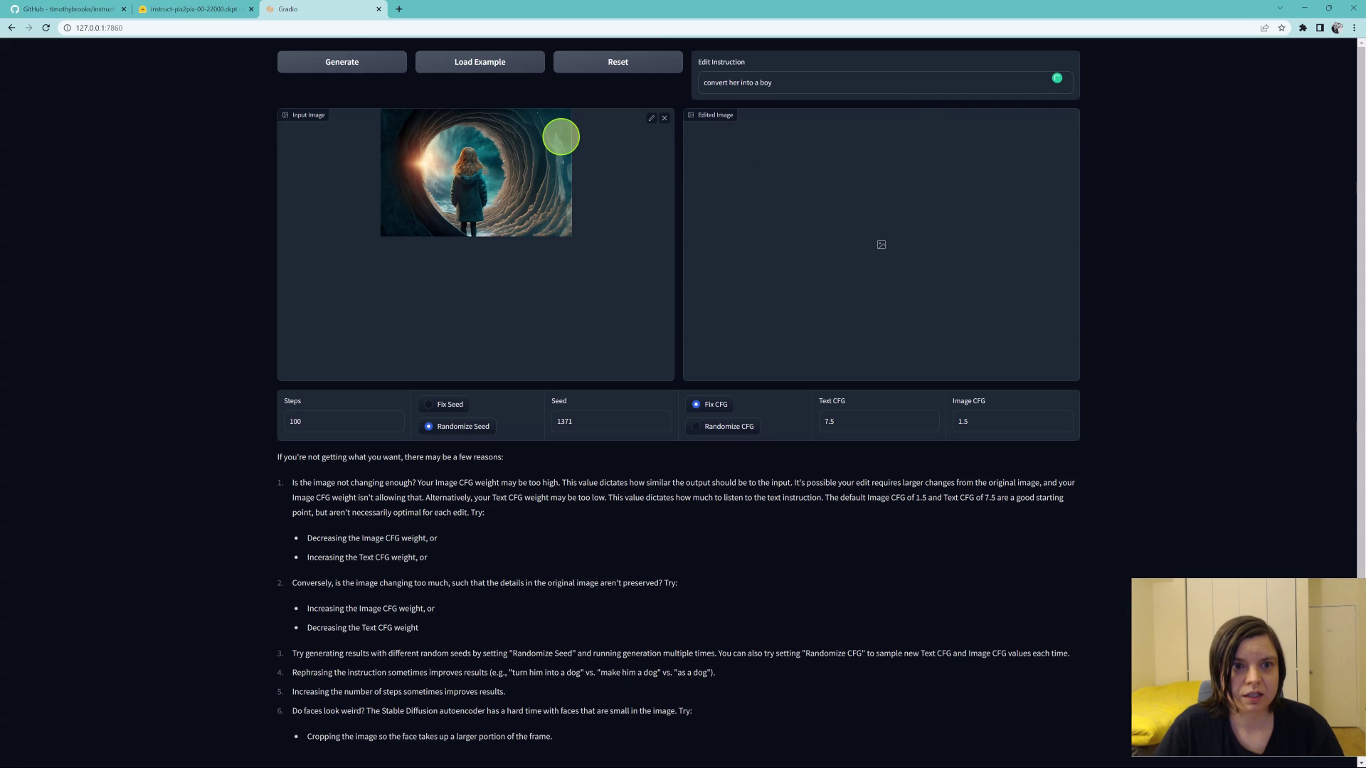
left_click(344, 61)
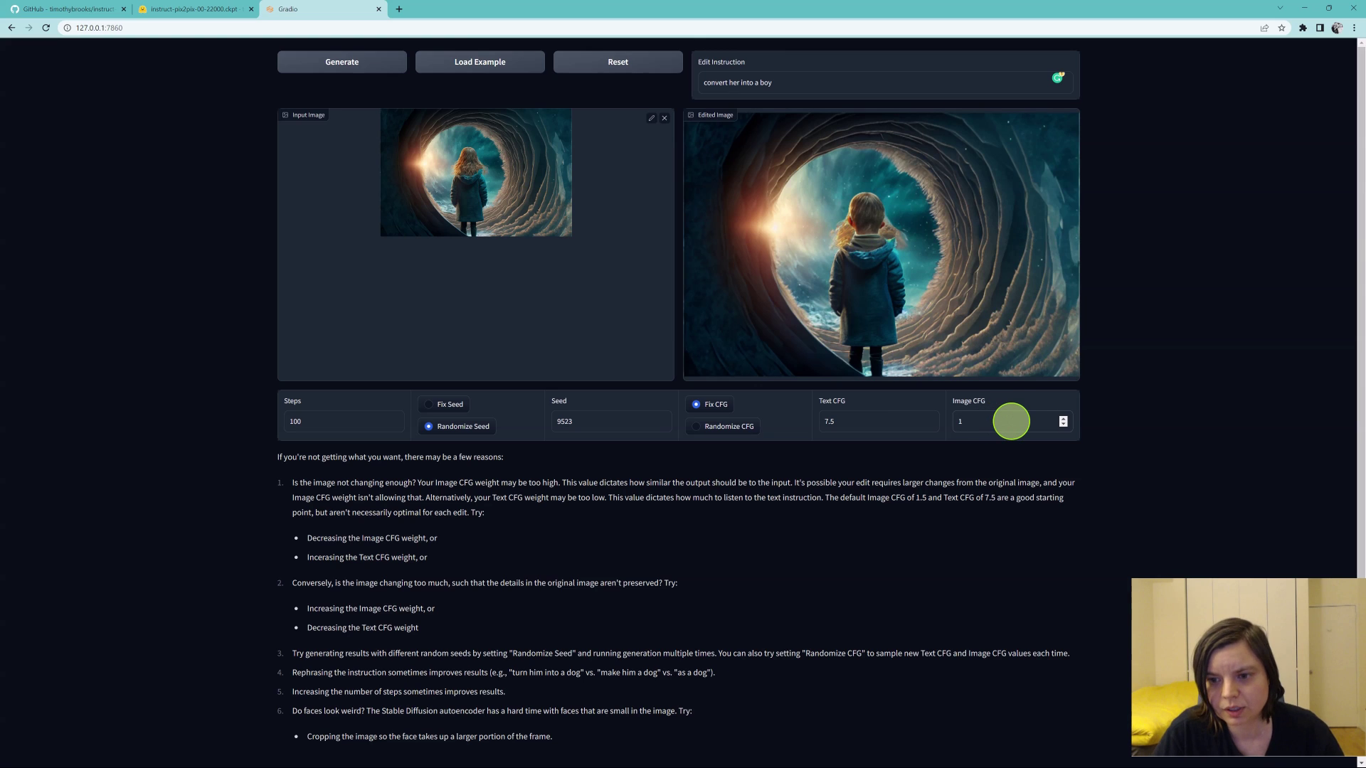
Adjust Image CFG with the spin arrows, keeping it at 1, and regenerate the boy edit.
left_click(1063, 425)
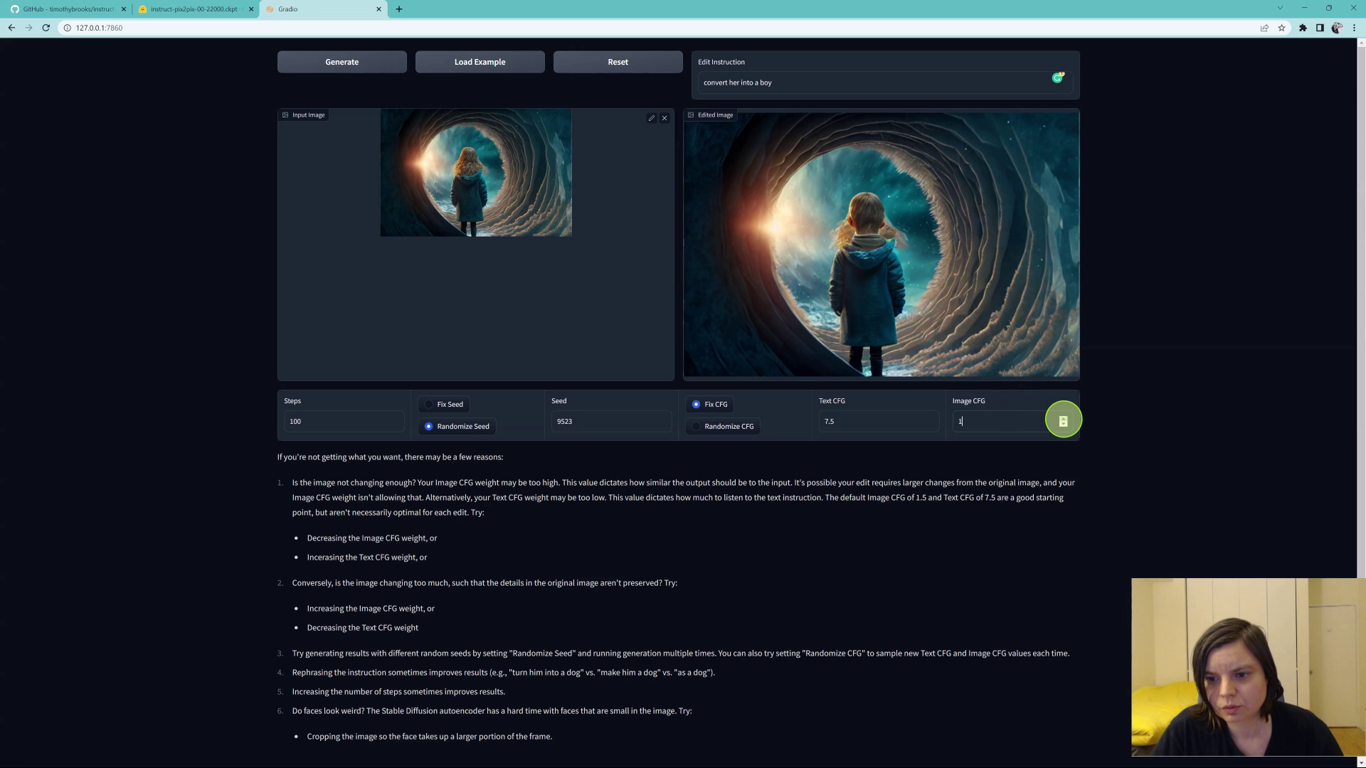
left_click(1063, 418)
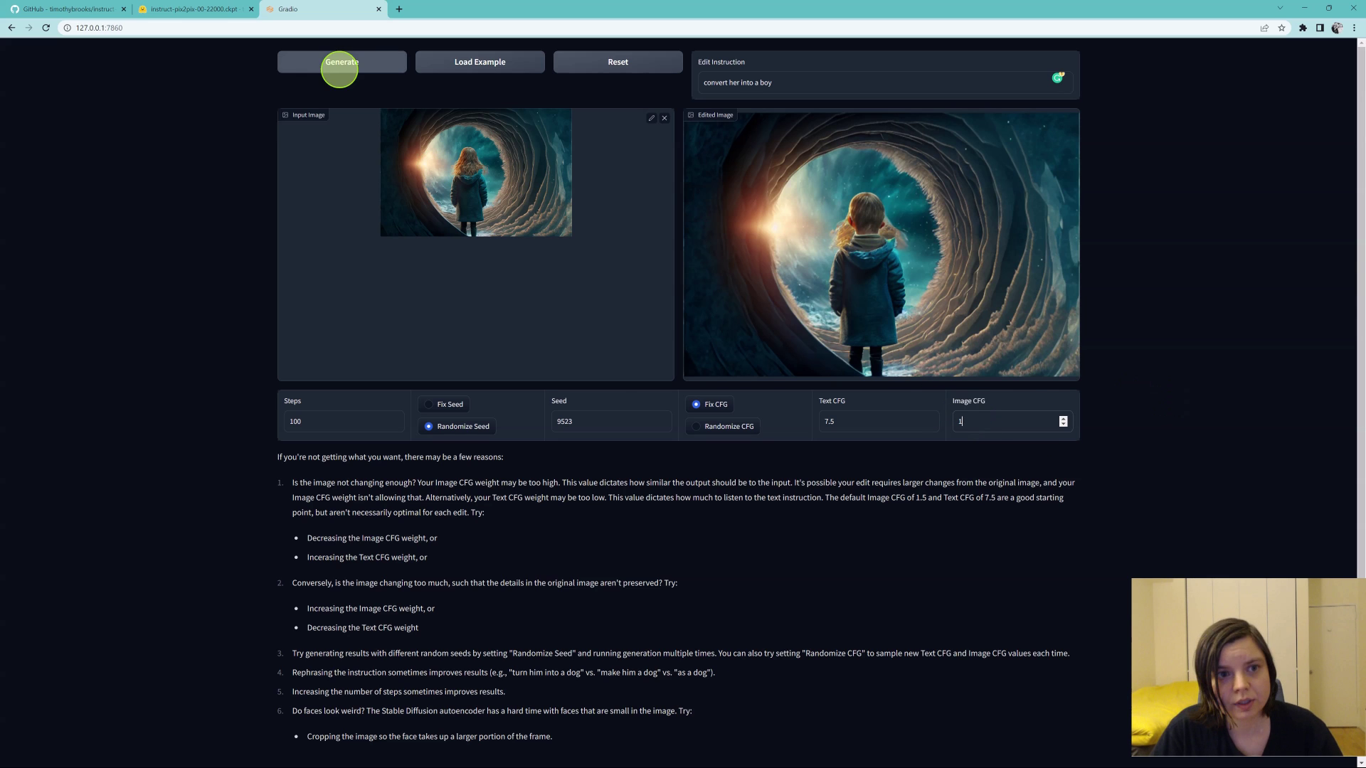
left_click(335, 62)
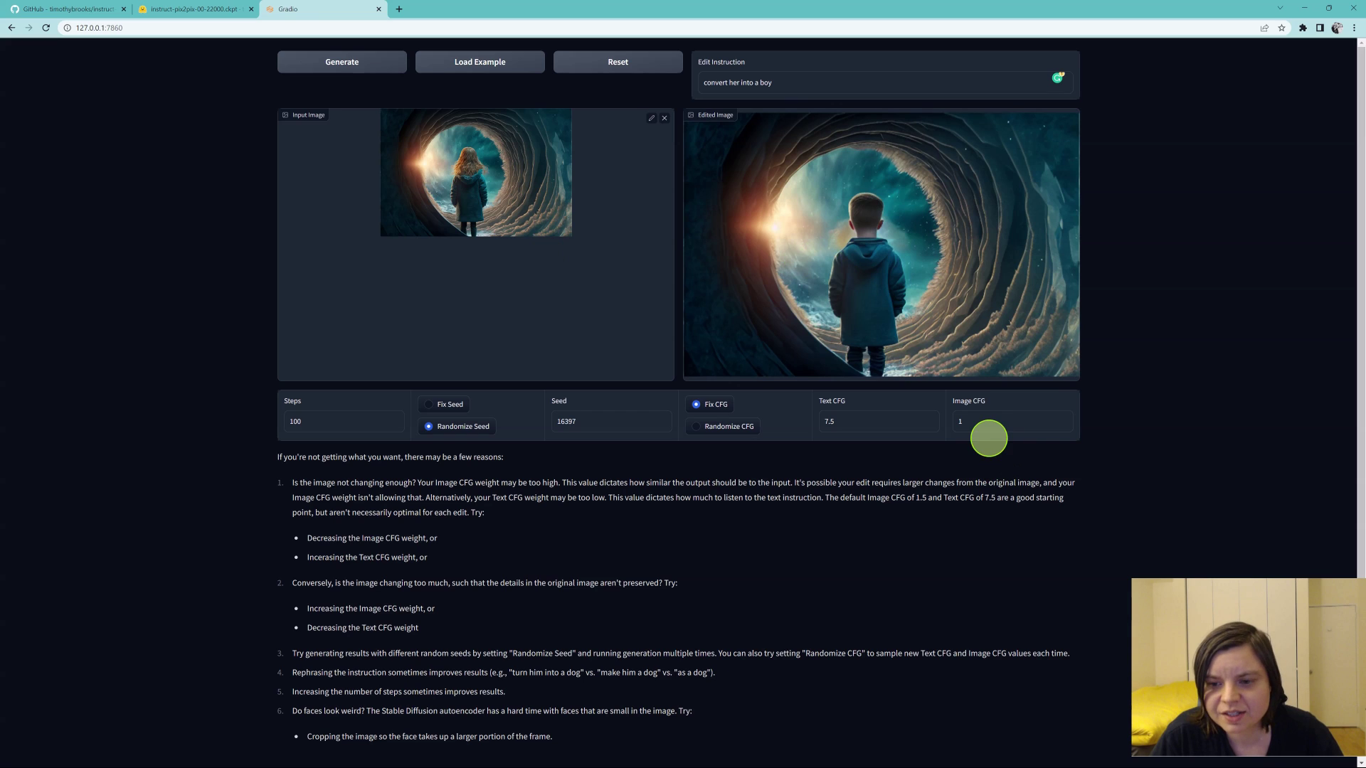
Lower Image CFG to 0.8 and generate a new edit.
left_click(1039, 424)
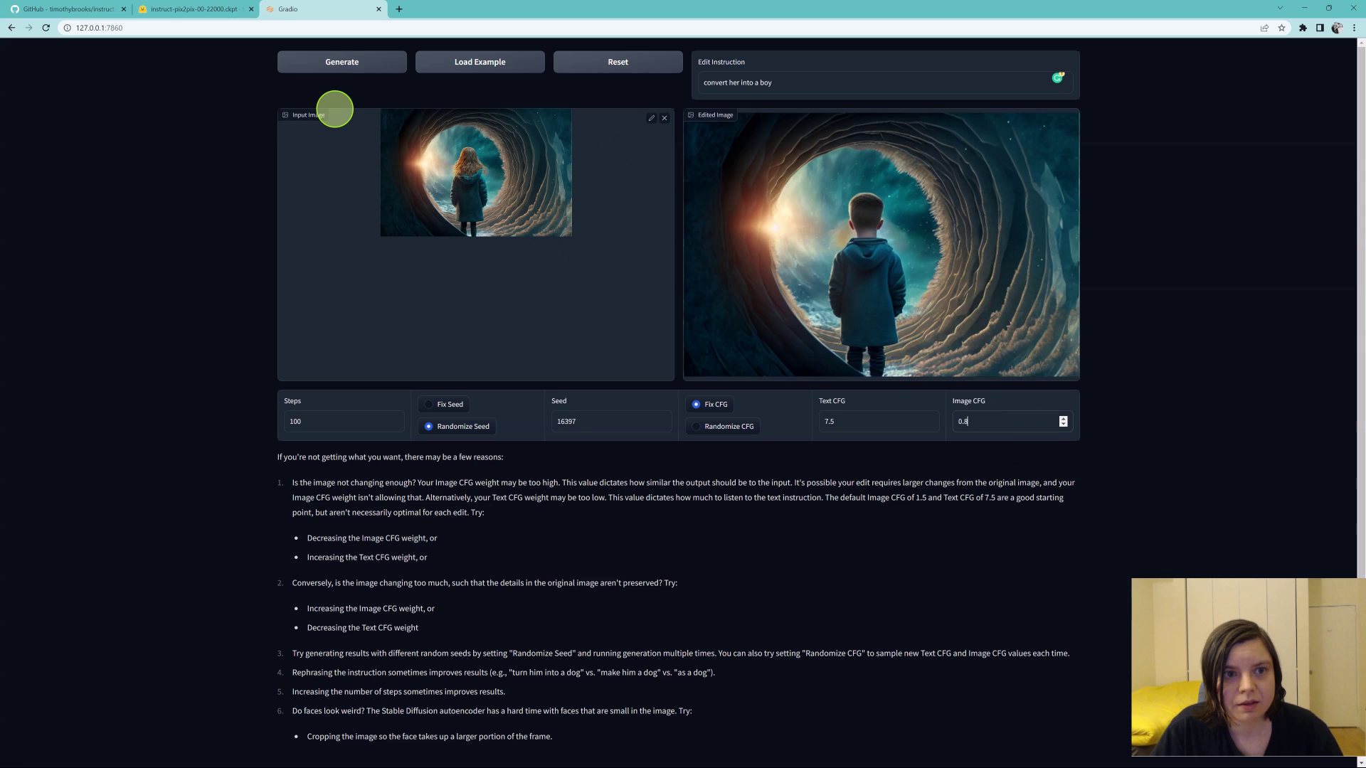
left_click(342, 63)
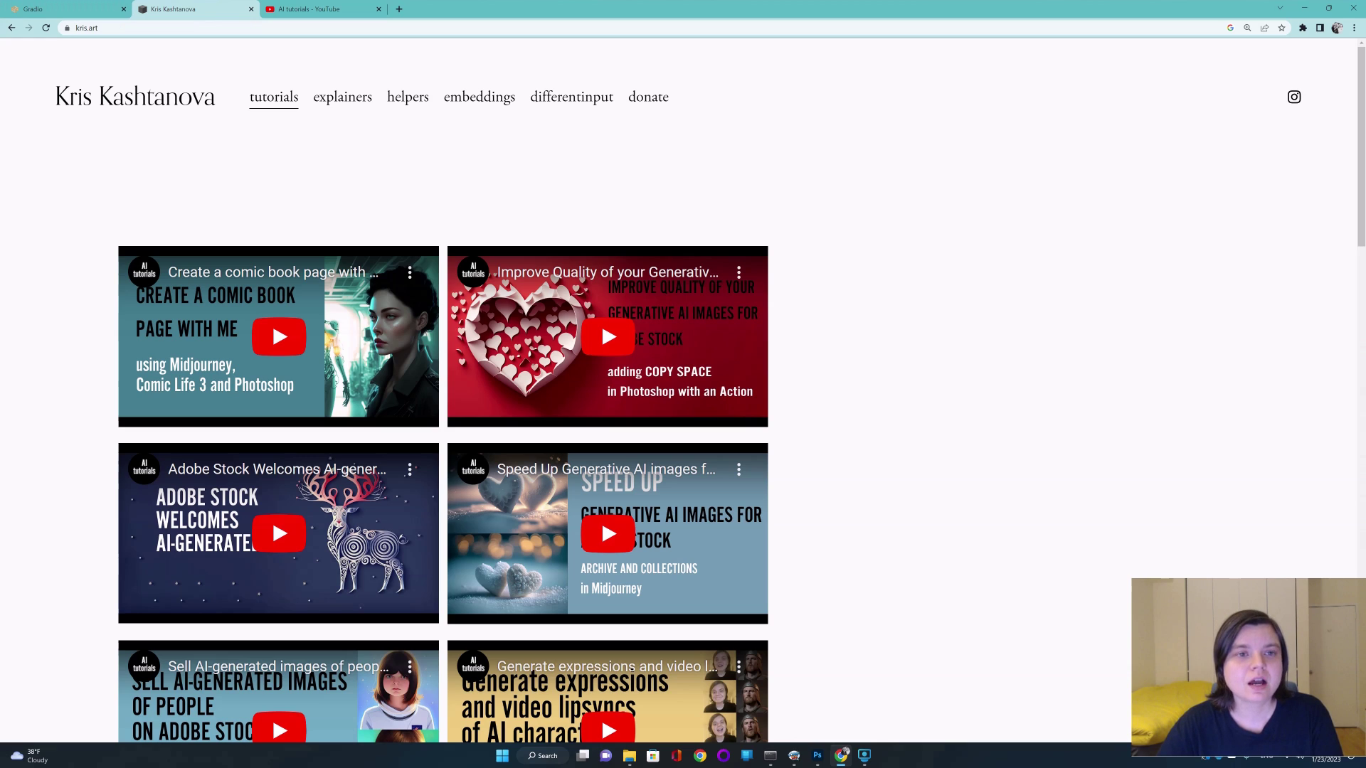
Go from the tutorial site's helpers page to the InstructPix2Pix links page and its GitHub repository.
left_click(408, 96)
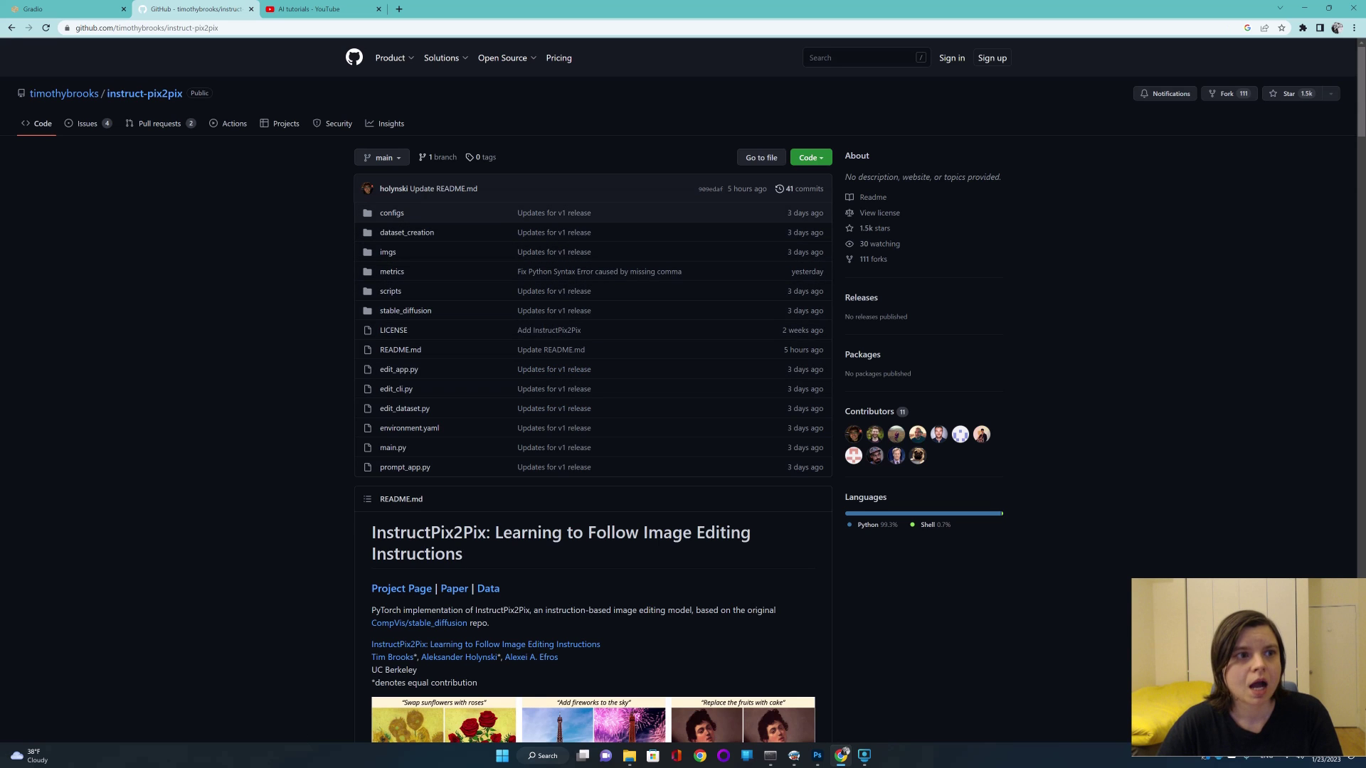
left_click(11, 28)
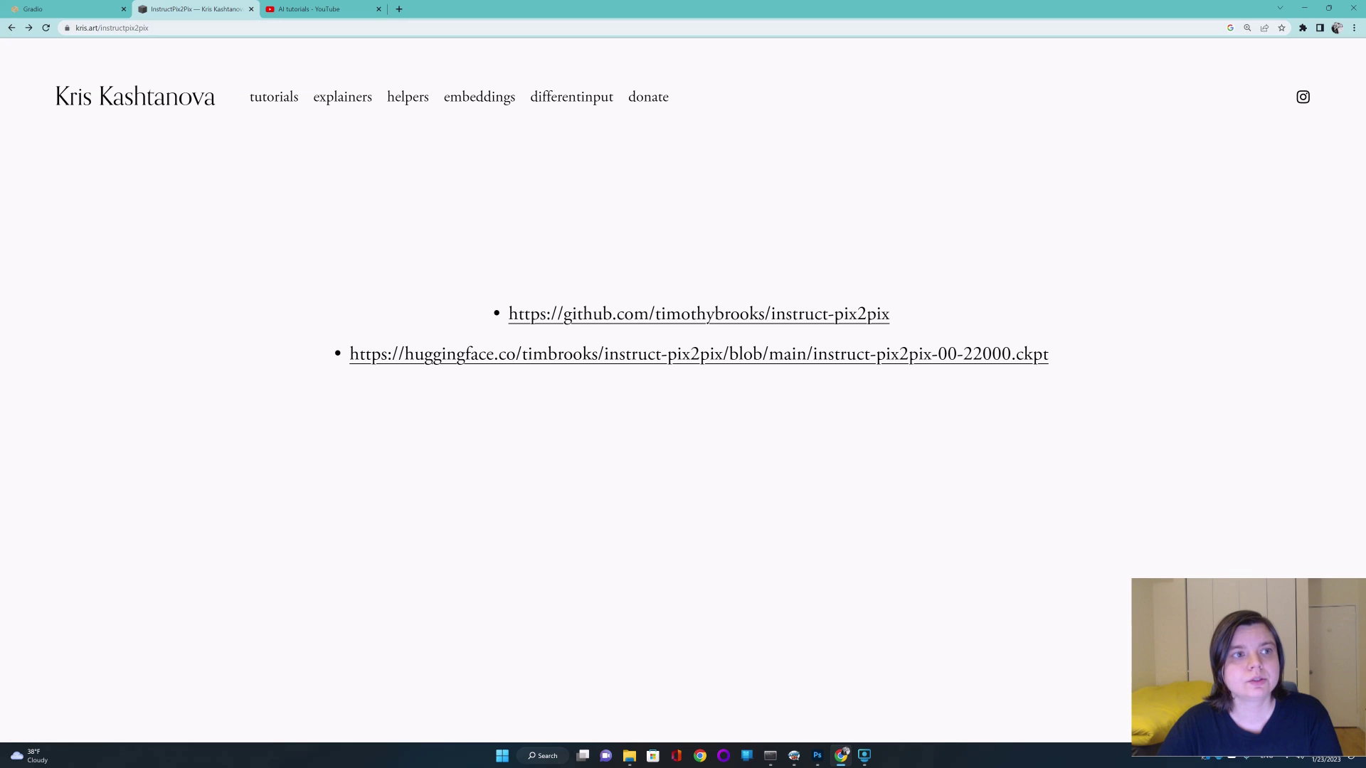
left_click(407, 97)
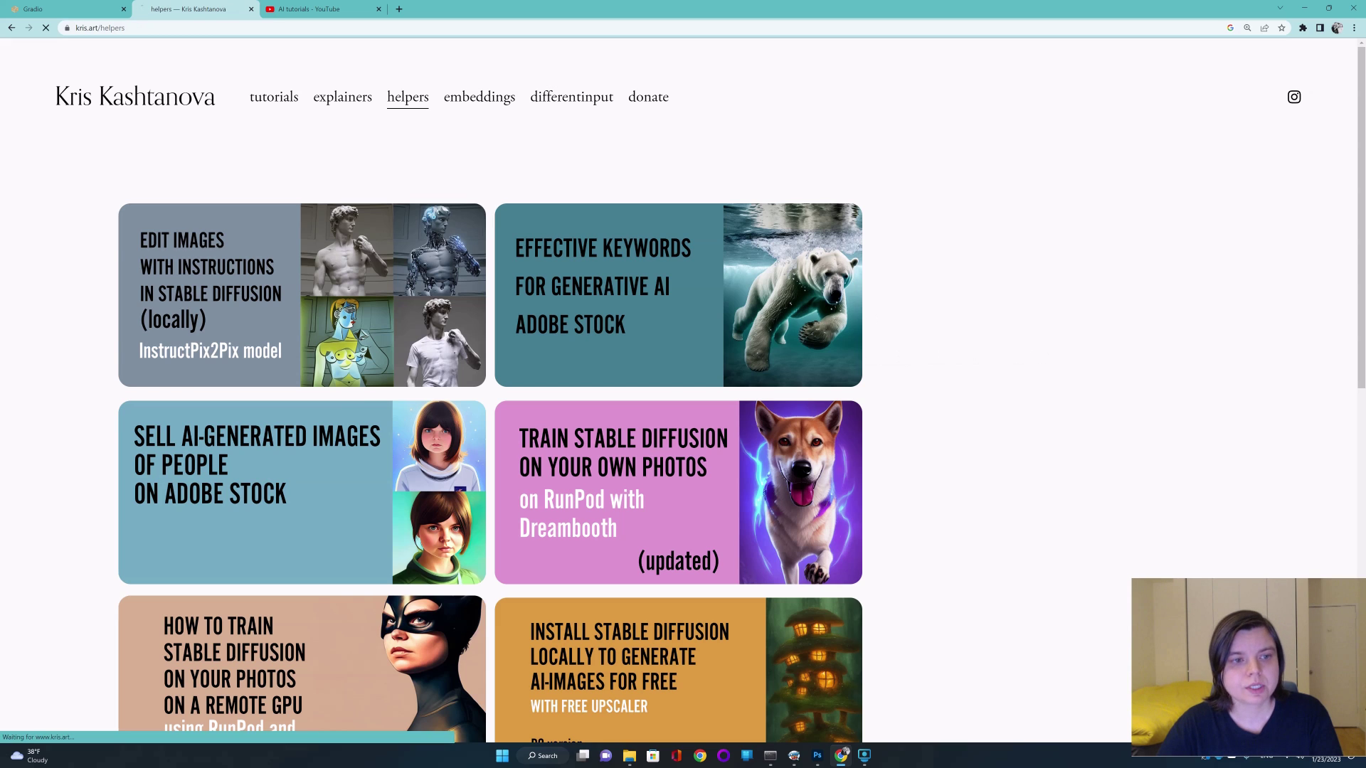
left_click(302, 295)
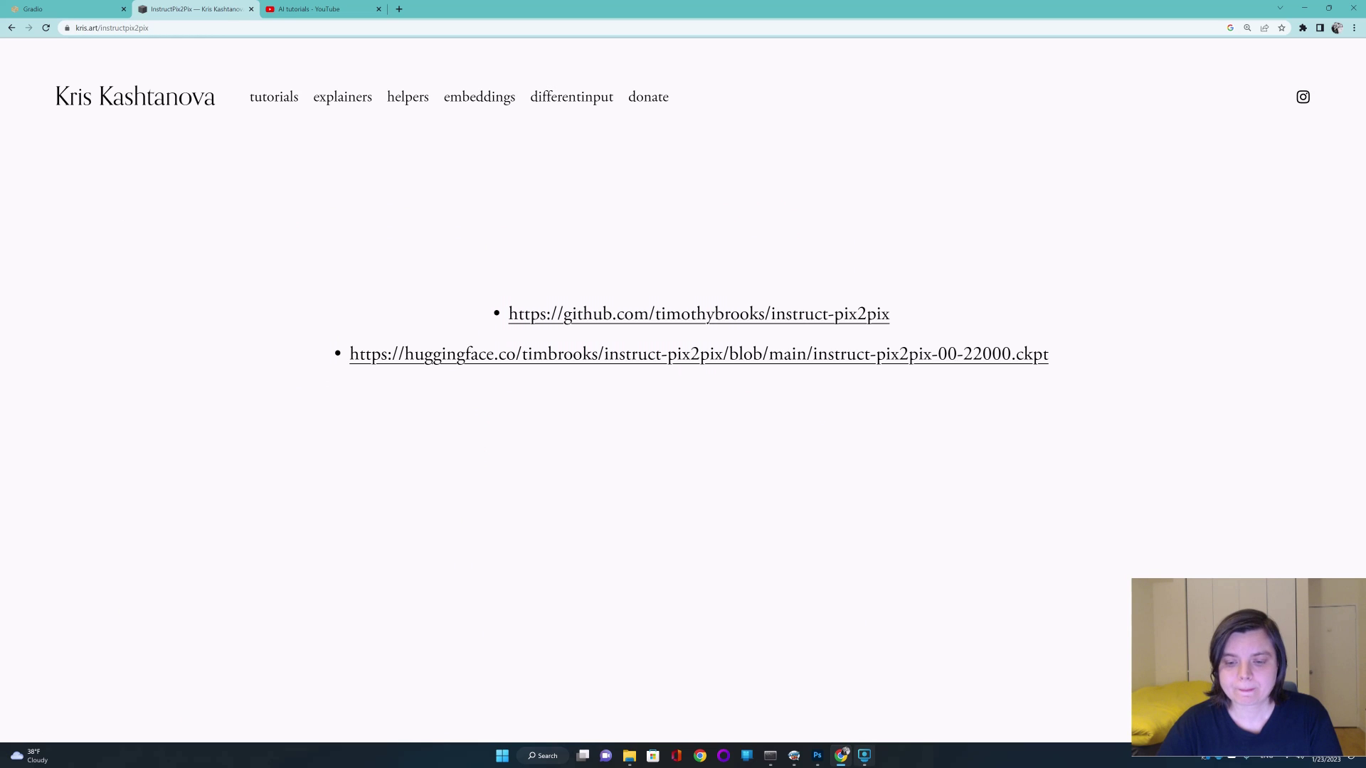
key("alt+Tab")
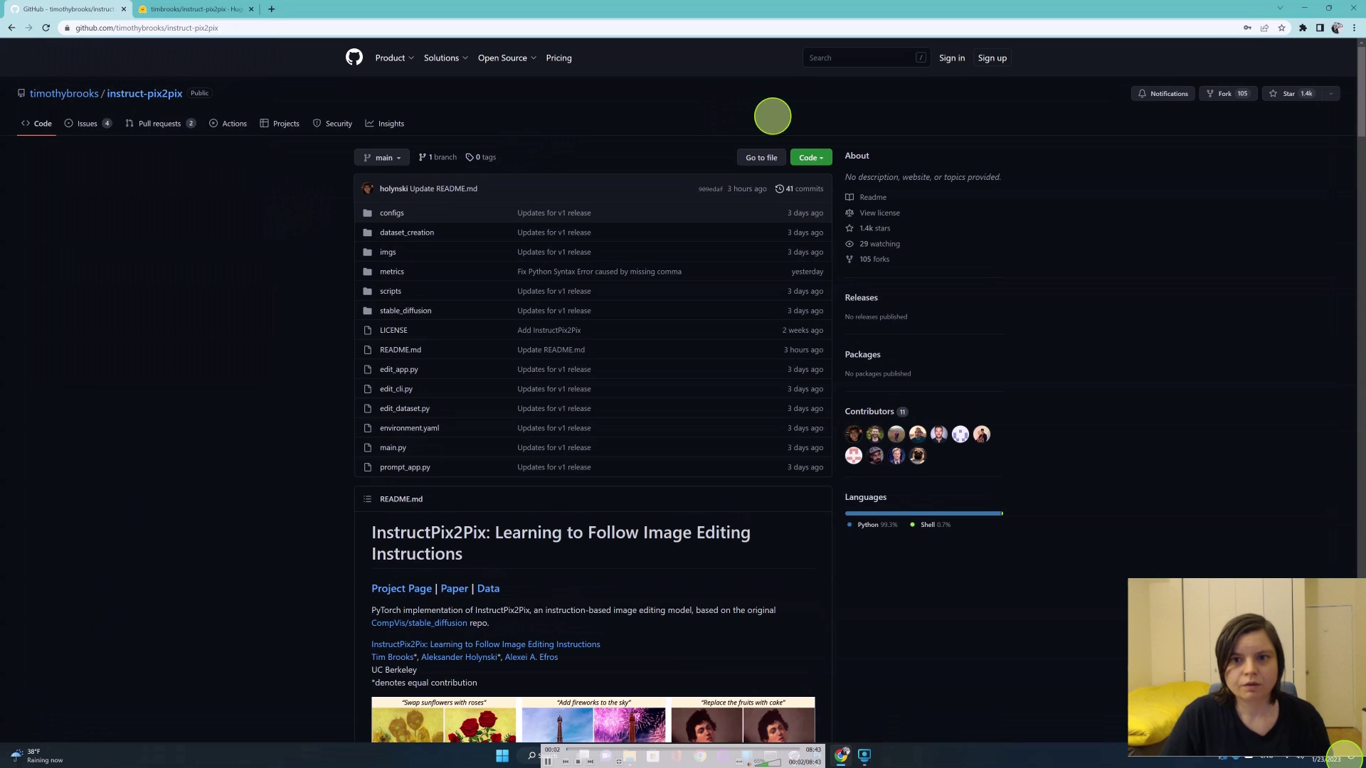
Download the repository ZIP, extract it into C:\SD with WinRAR, and close WinRAR.
left_click(811, 157)
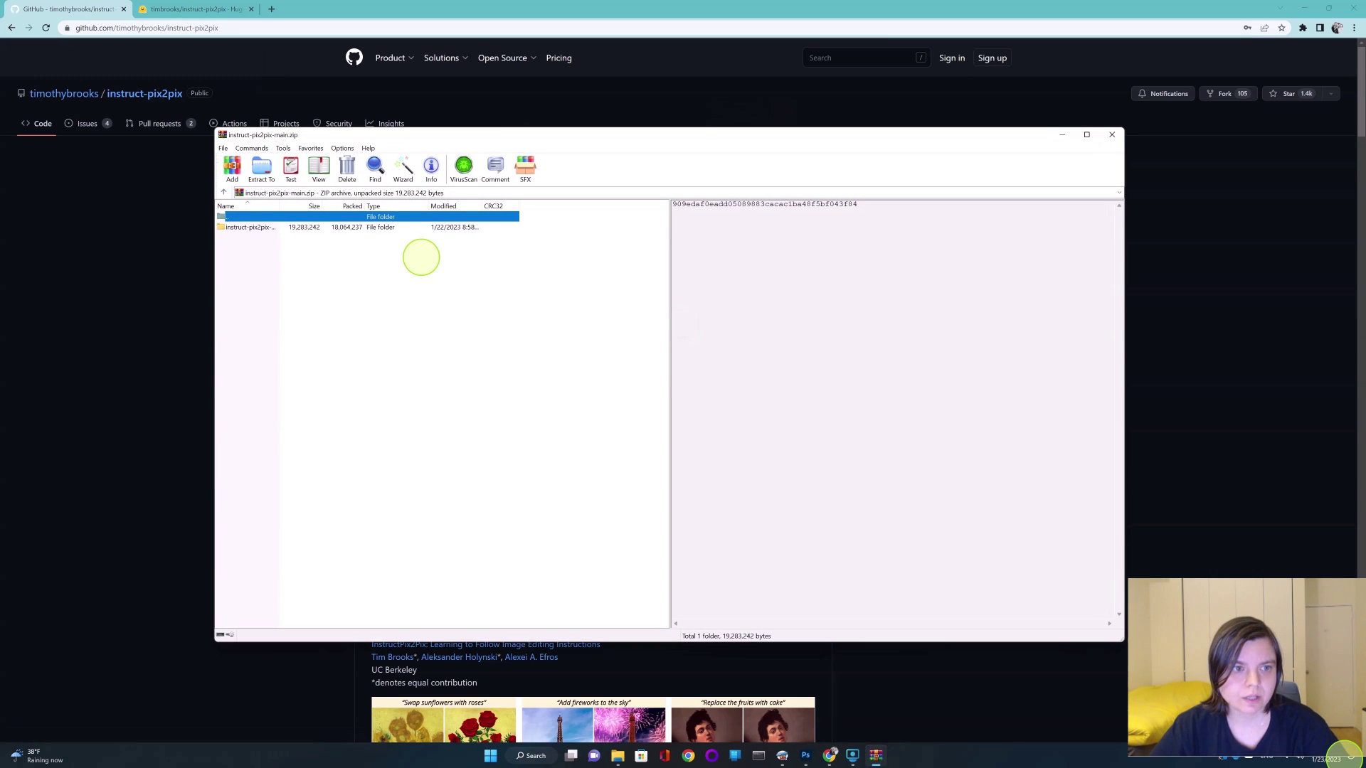
left_click(262, 168)
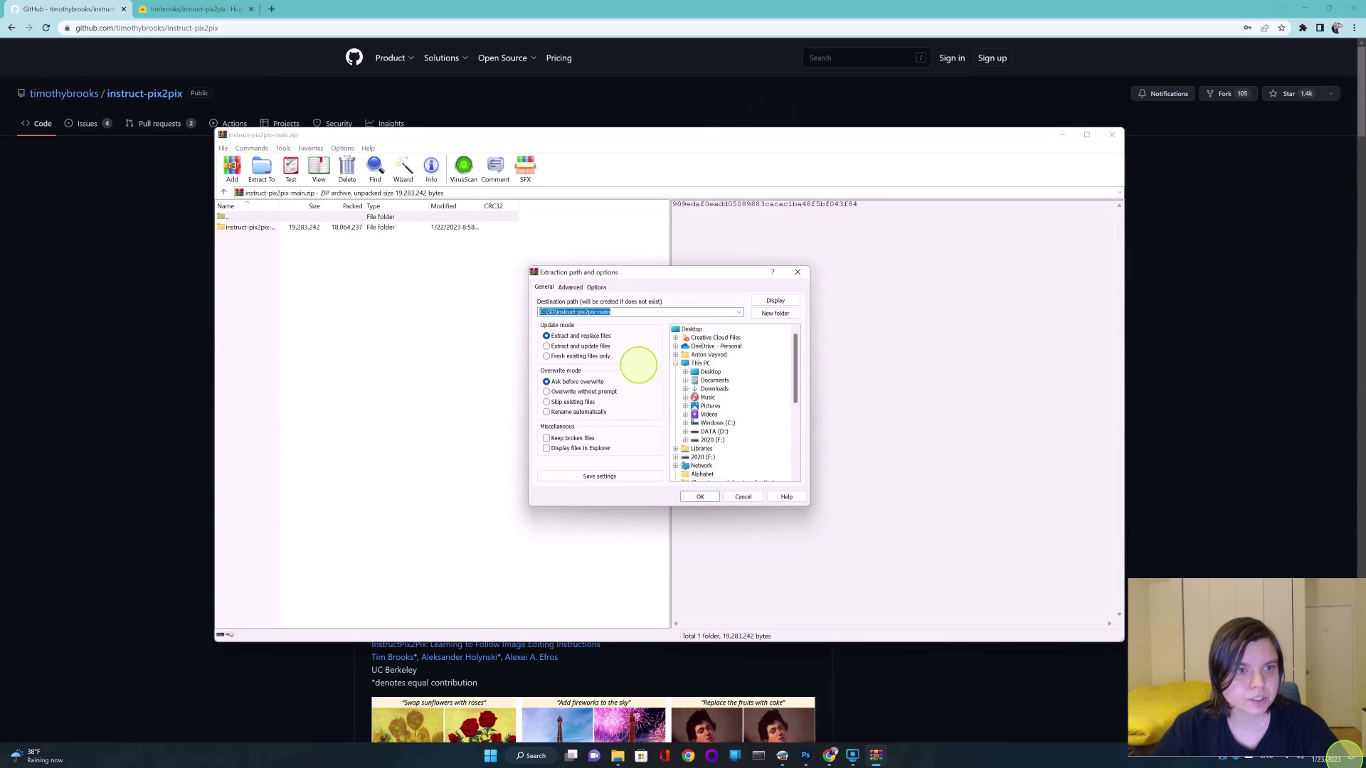
left_click(693, 422)
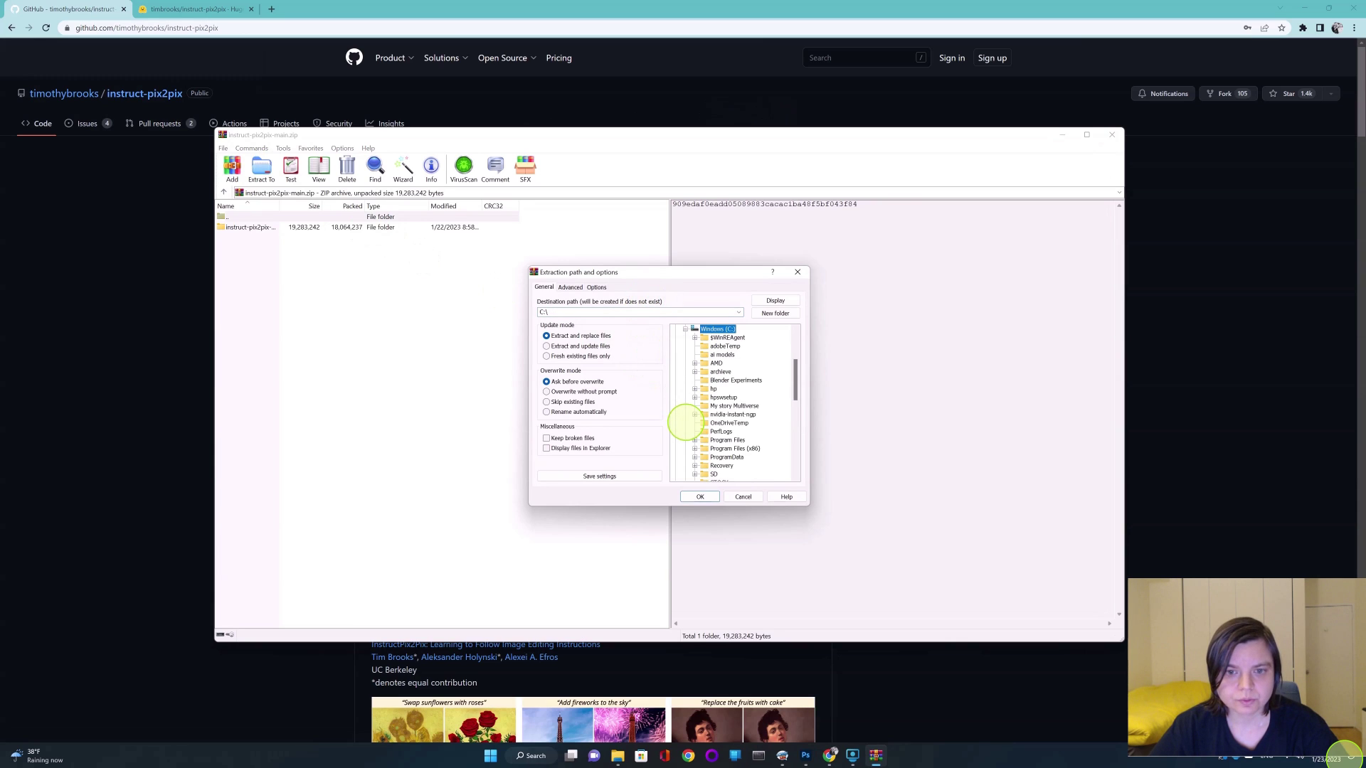
left_click(710, 474)
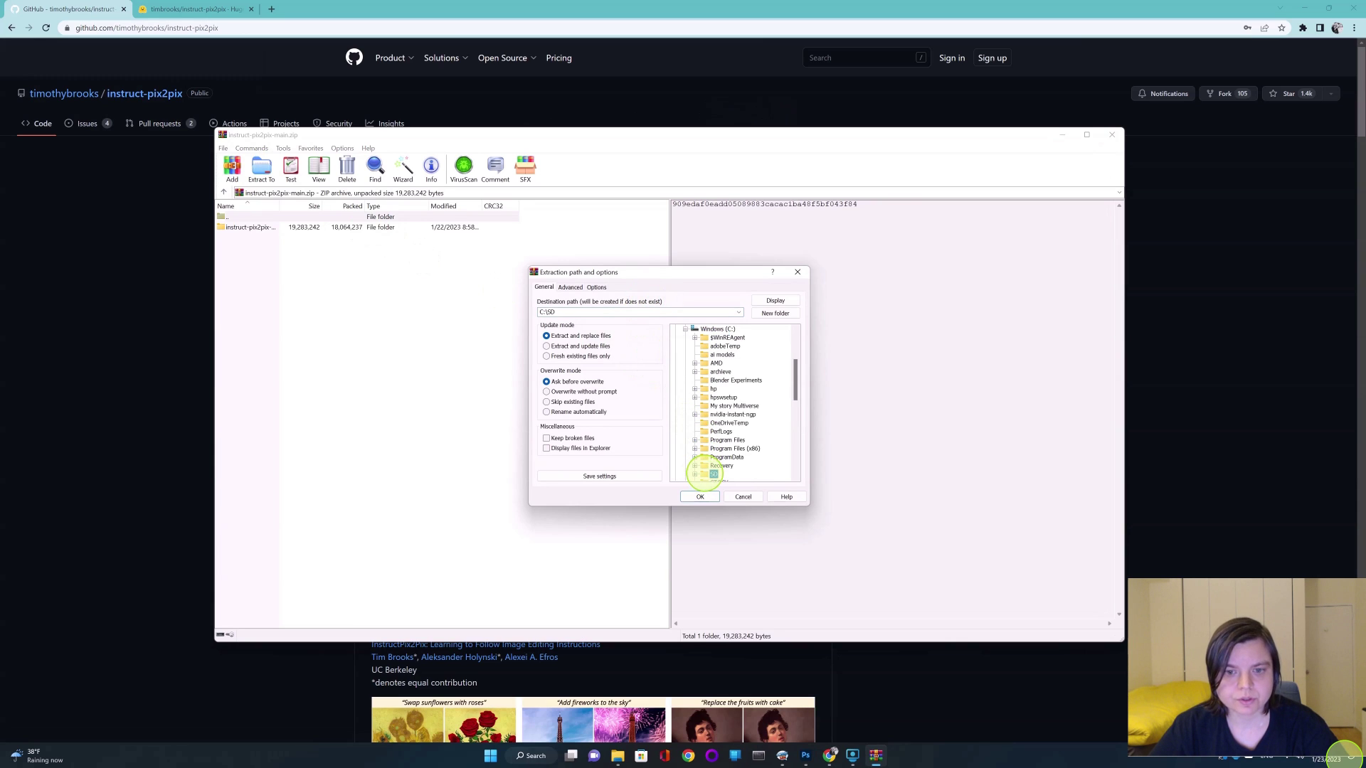
left_click(700, 496)
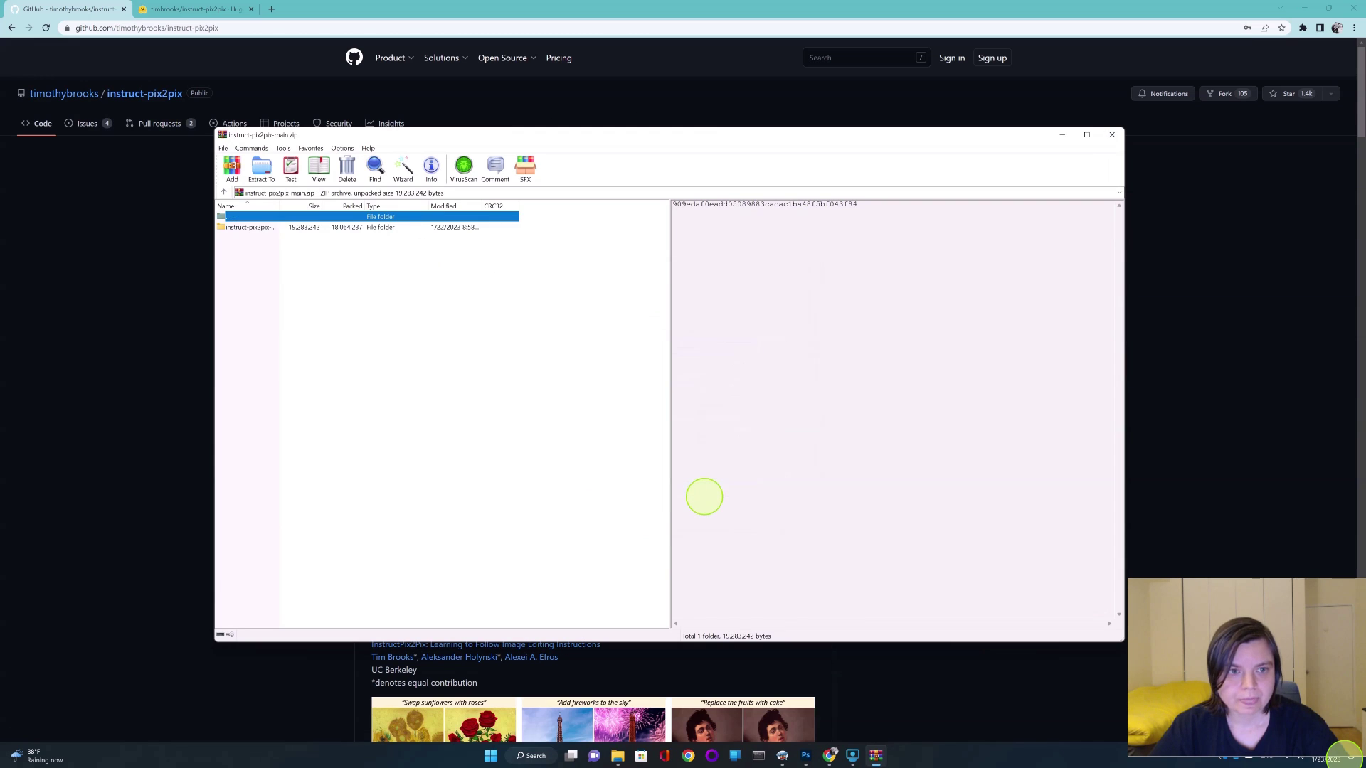
left_click(1111, 135)
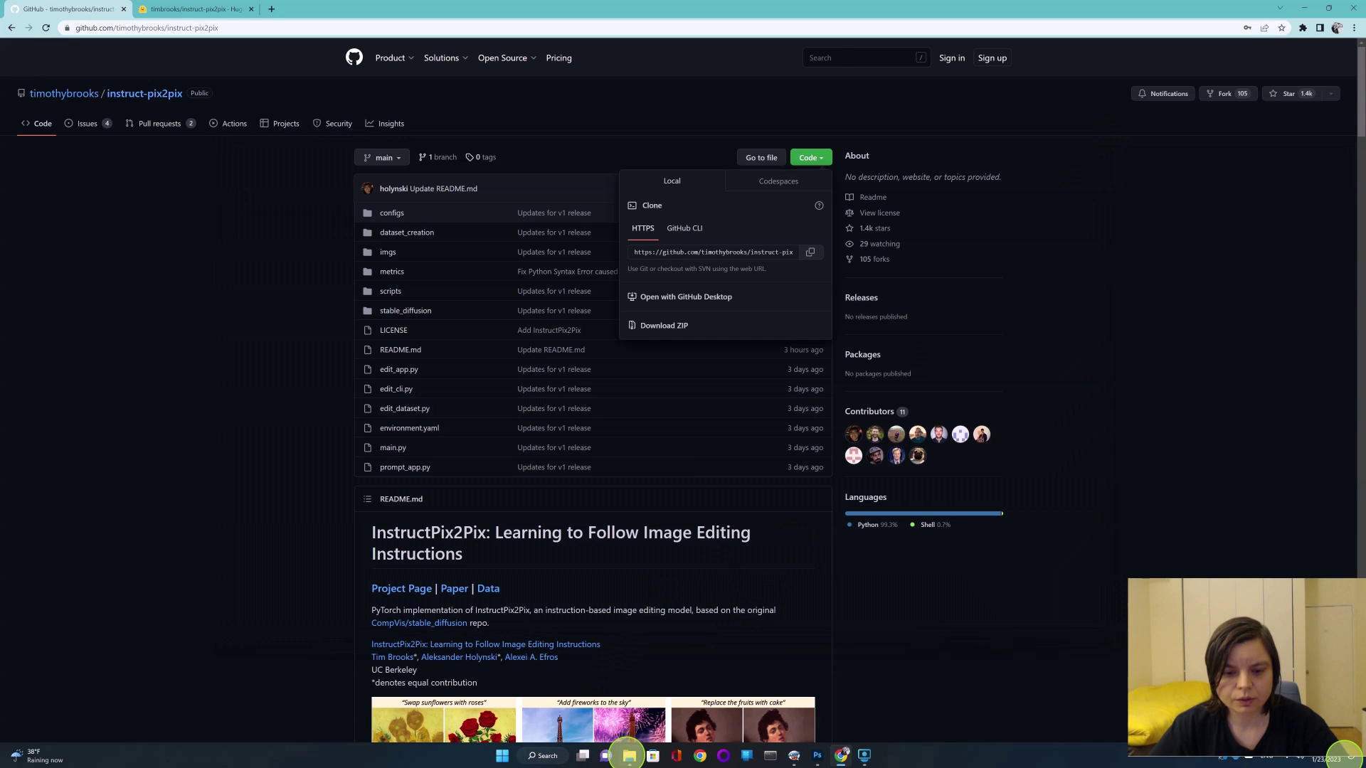
Browse File Explorer to the C:\SD\instruct-pix2pix-main folder.
left_click(628, 756)
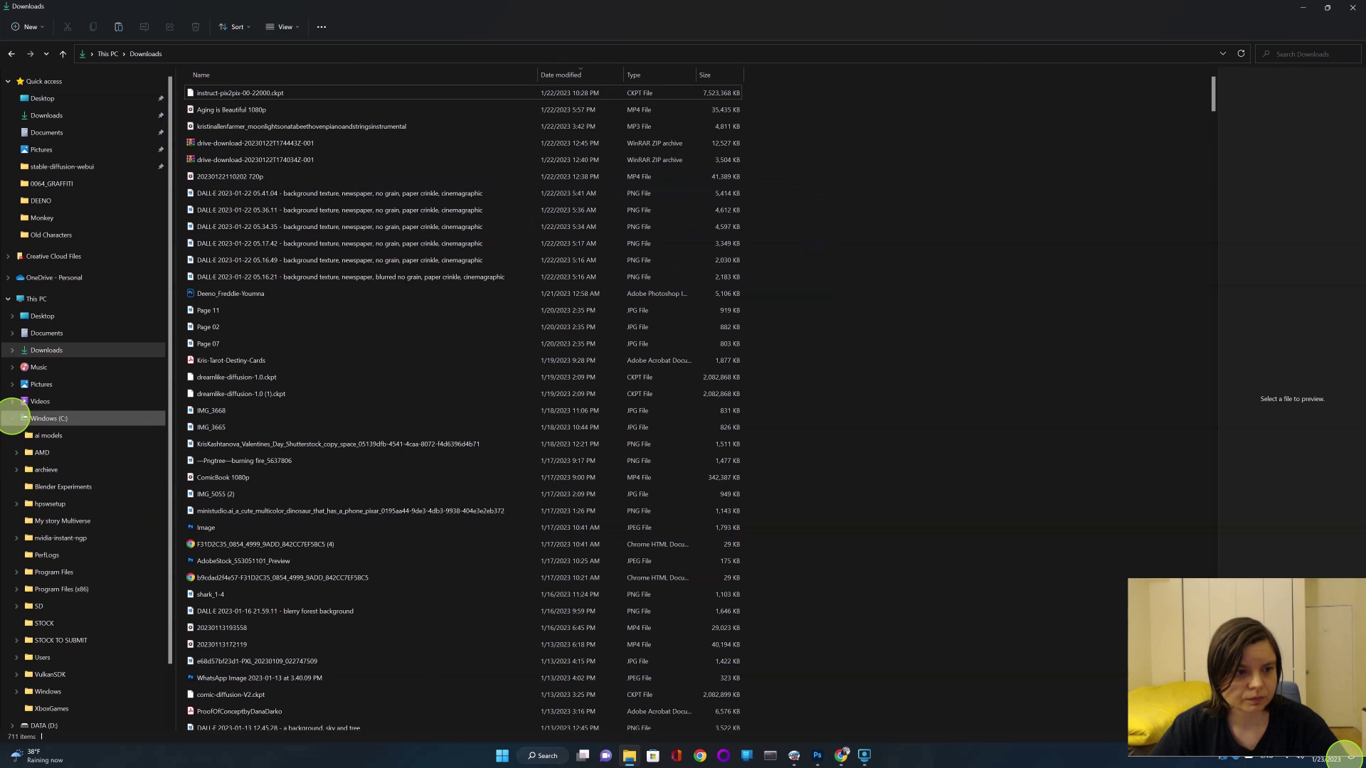
left_click(38, 606)
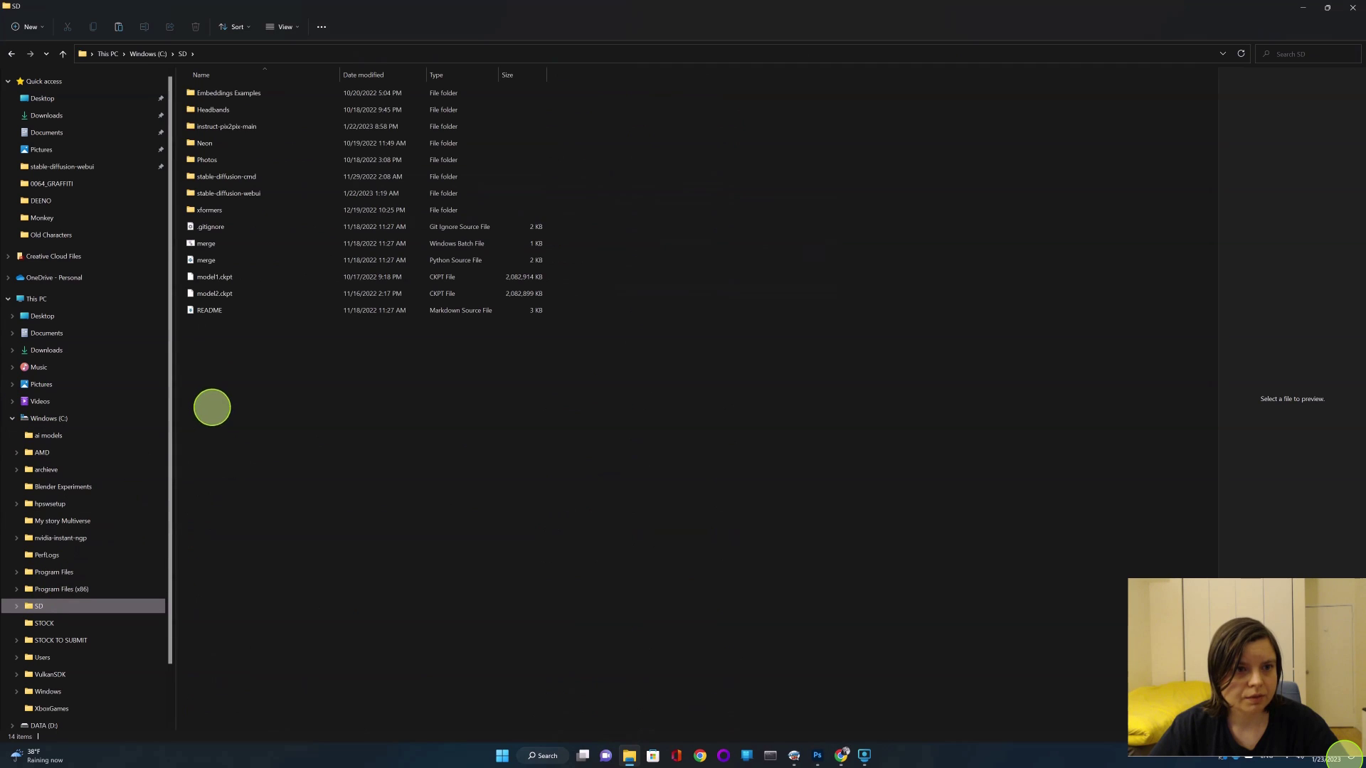
double_click(207, 128)
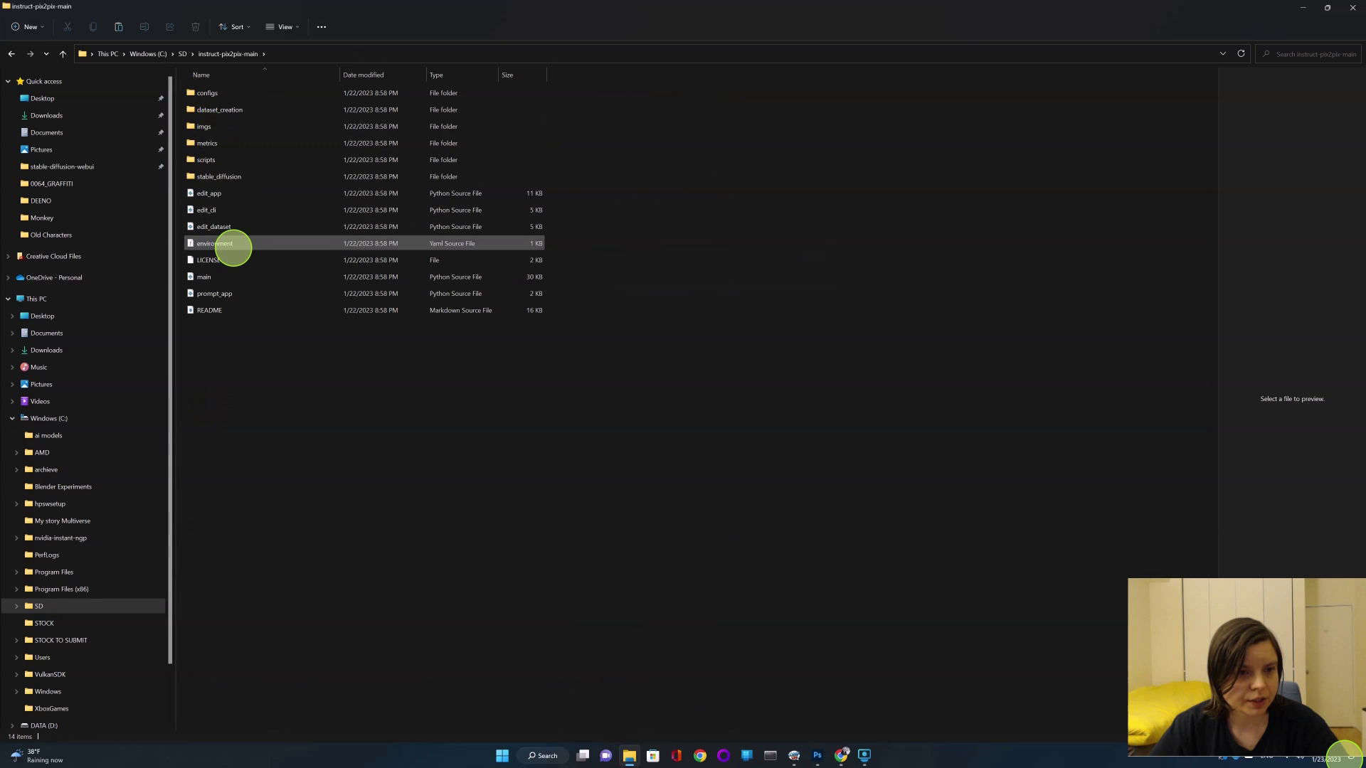
right_click(234, 248)
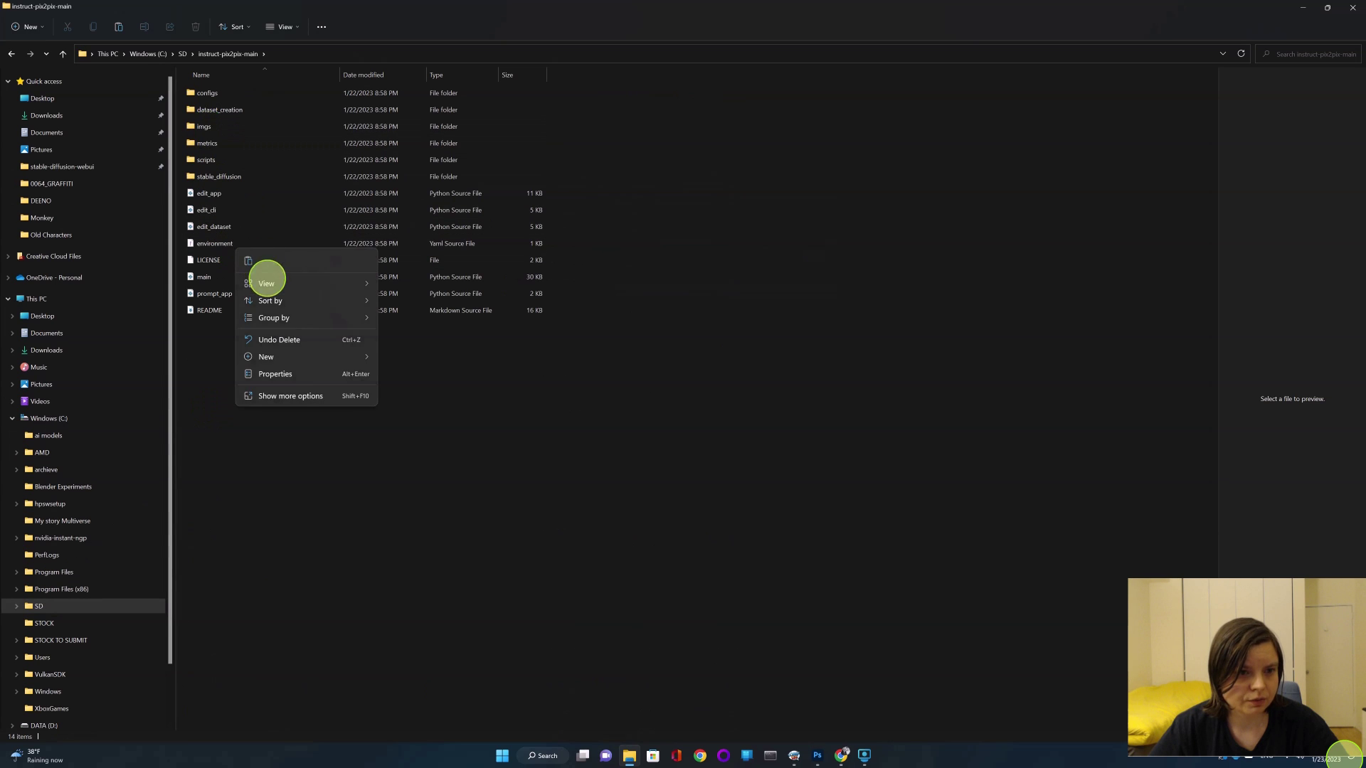
left_click(289, 396)
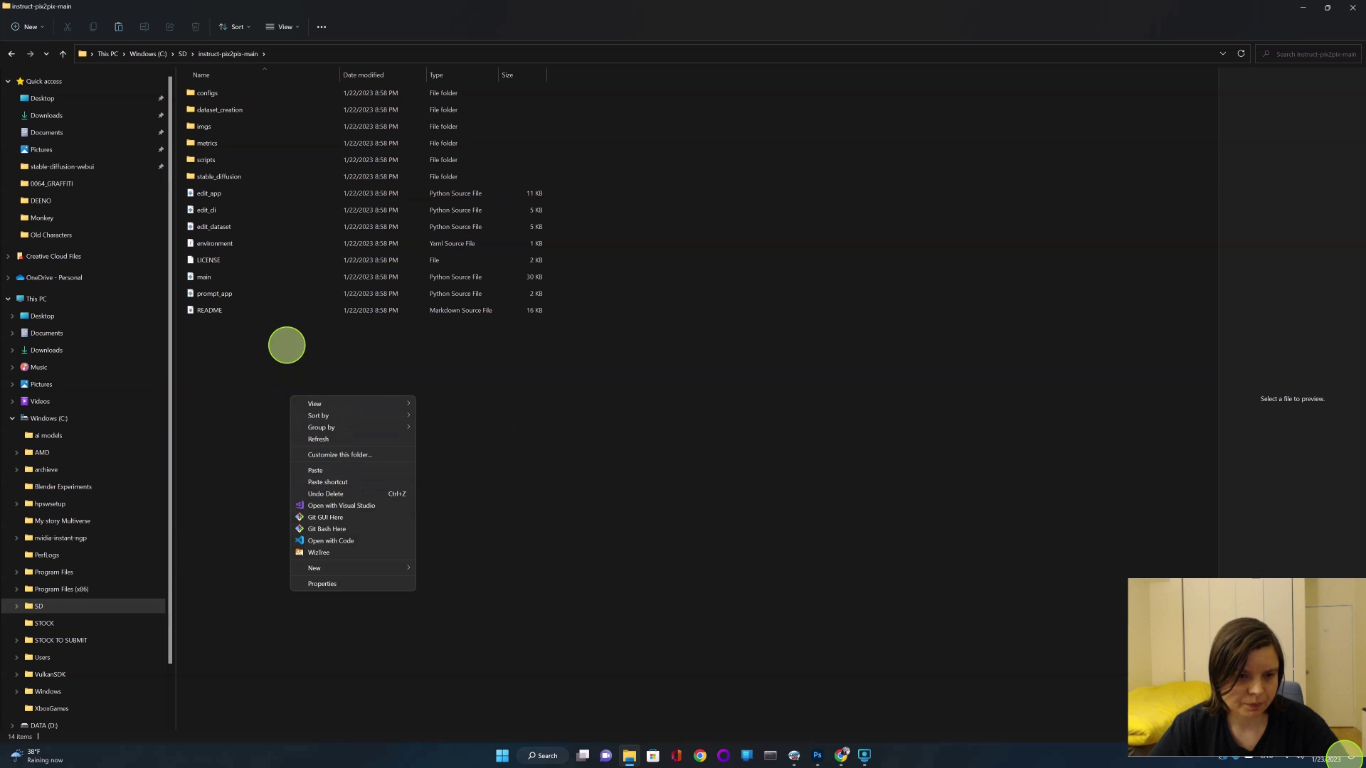
left_click(282, 343)
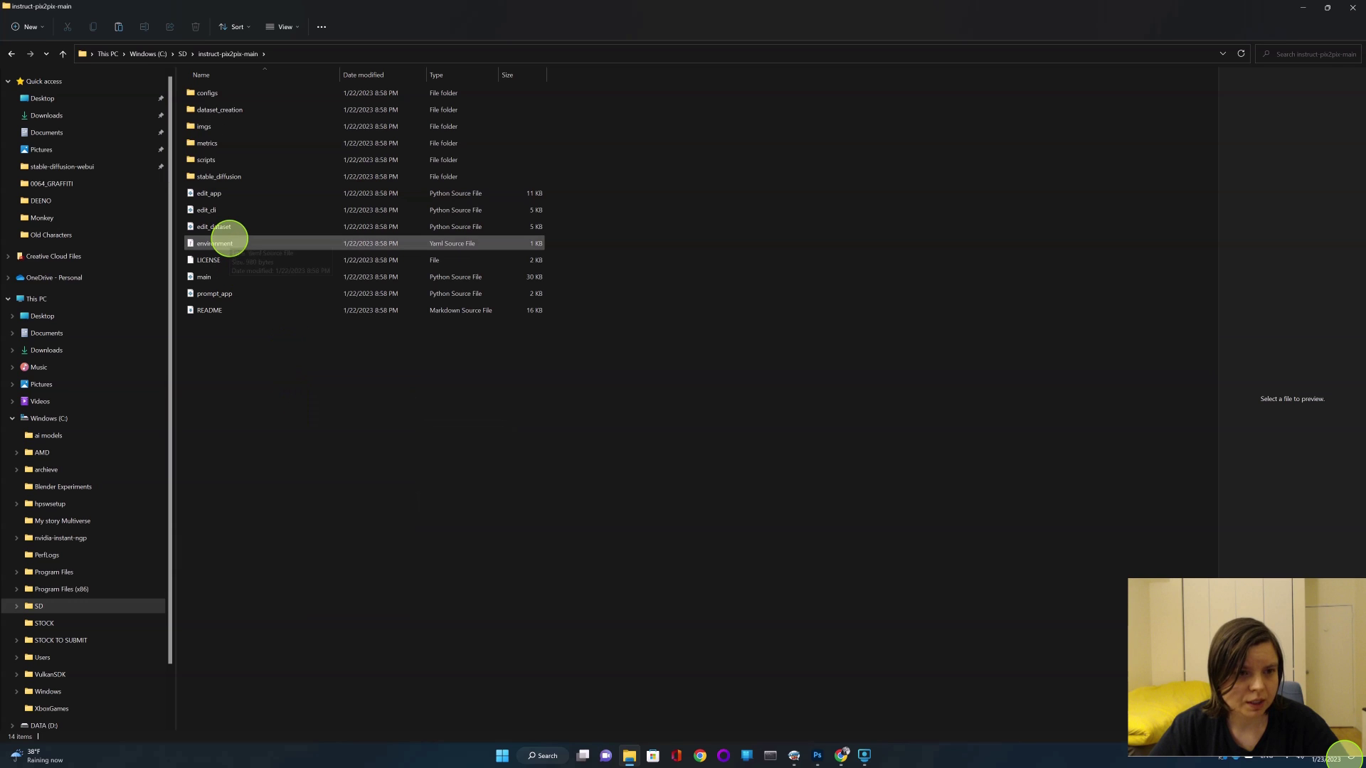
Open environment.yaml in Notepad through the file's Open with menu.
right_click(230, 242)
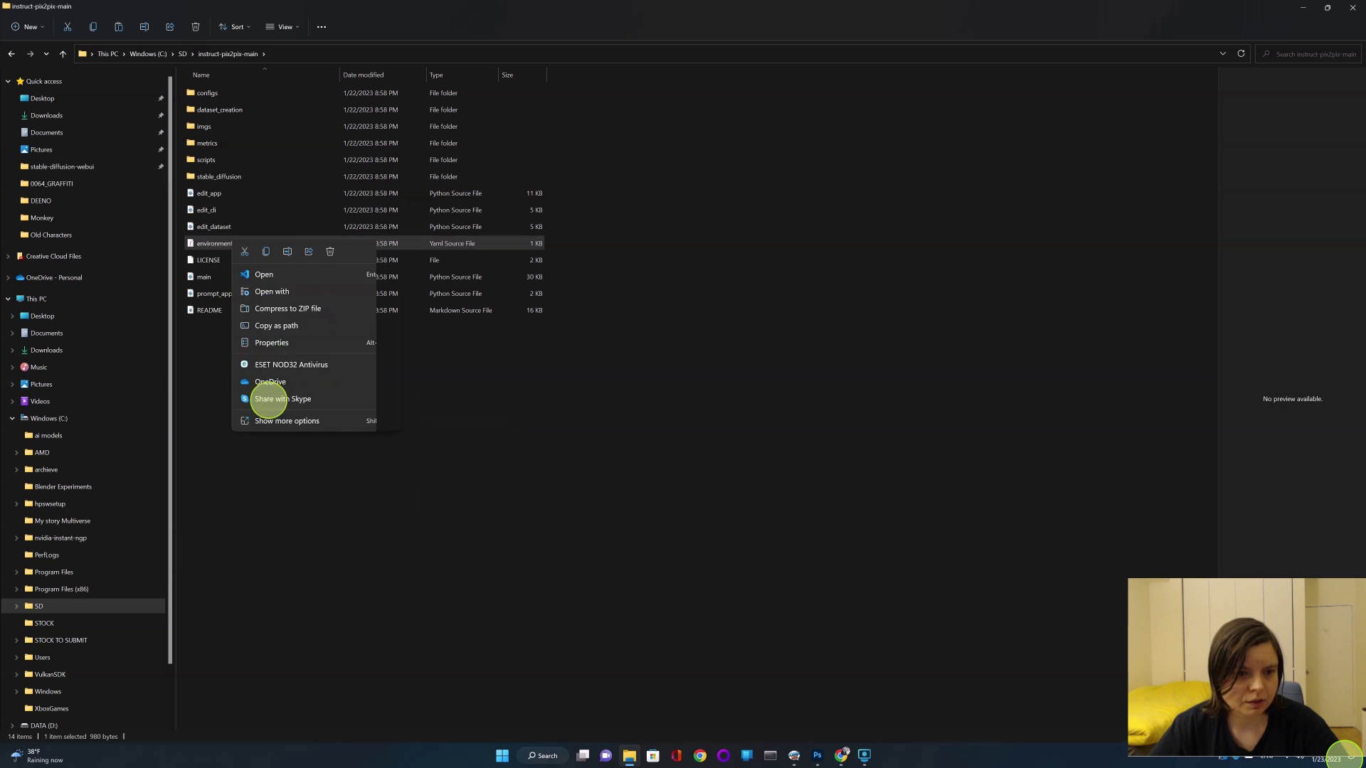
left_click(279, 420)
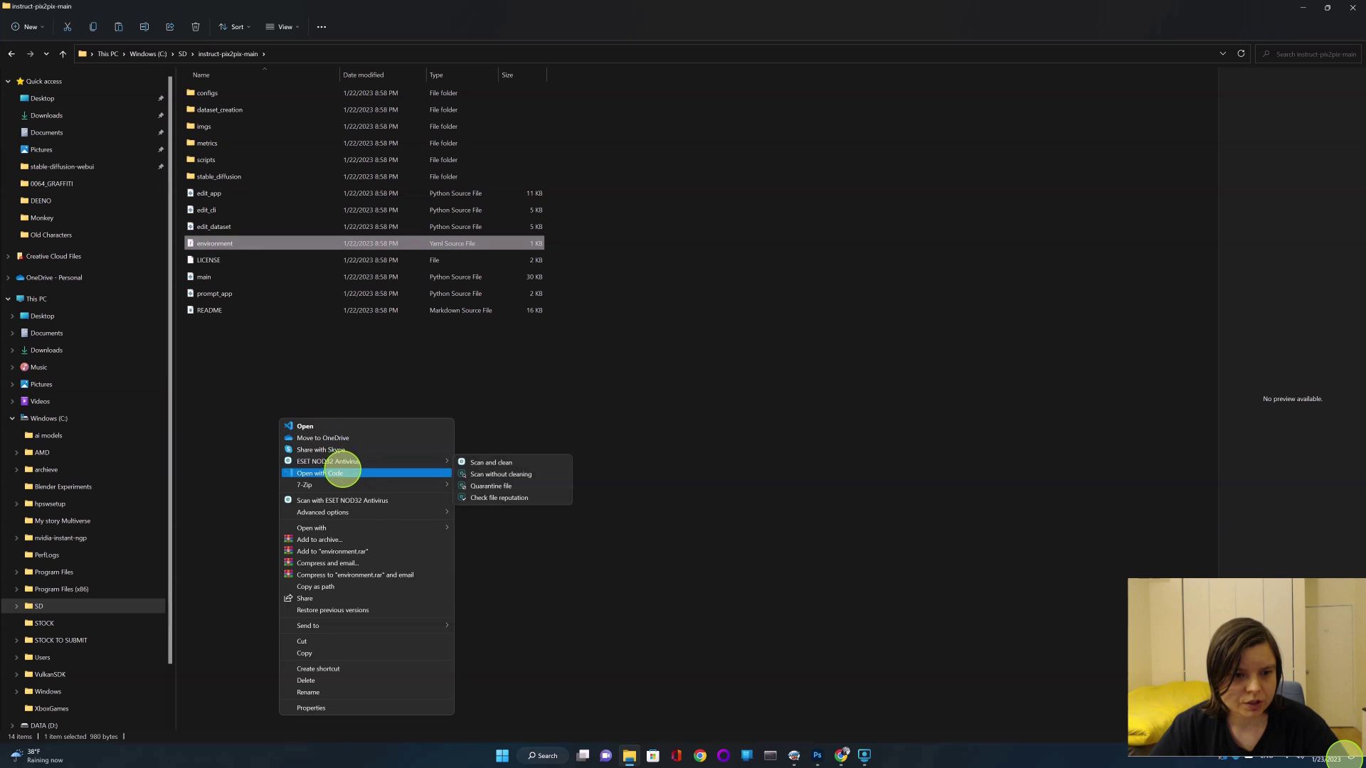
mouse_move(418, 528)
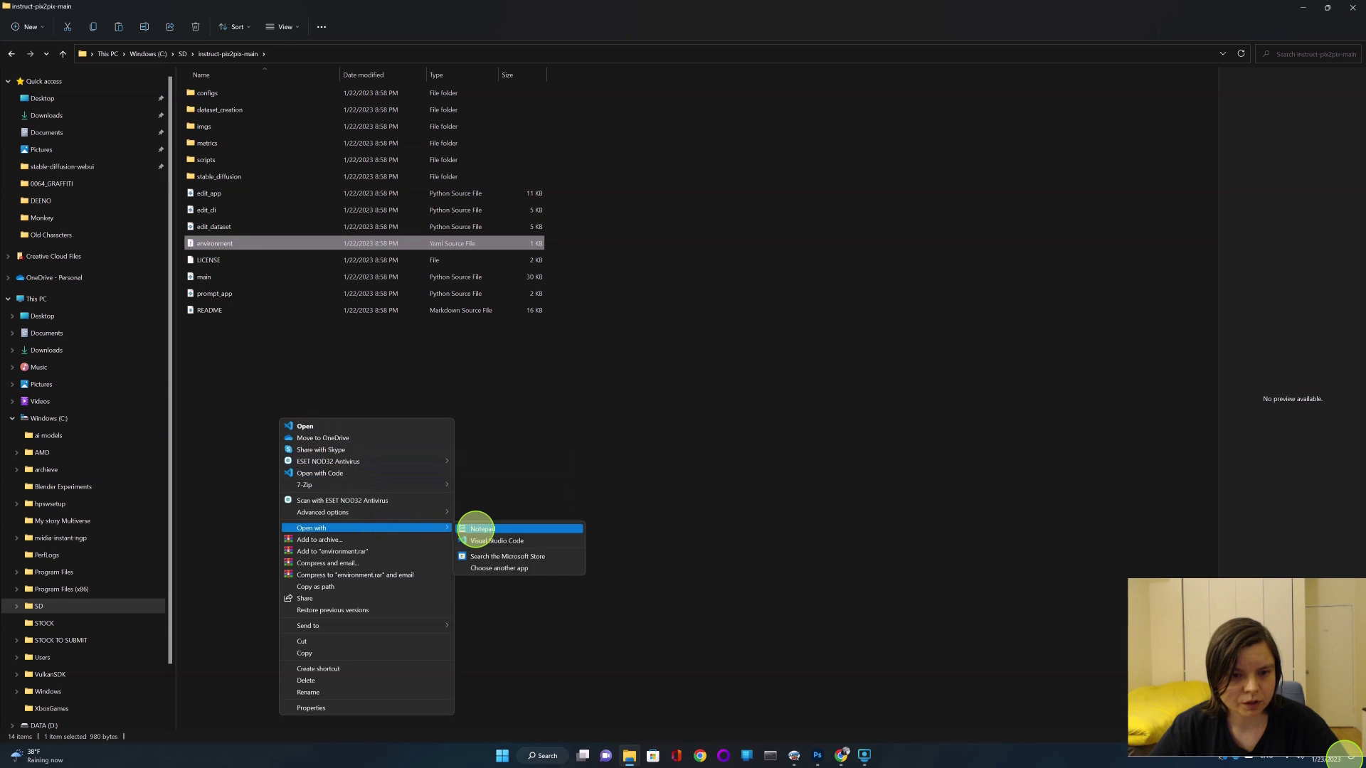
left_click(475, 529)
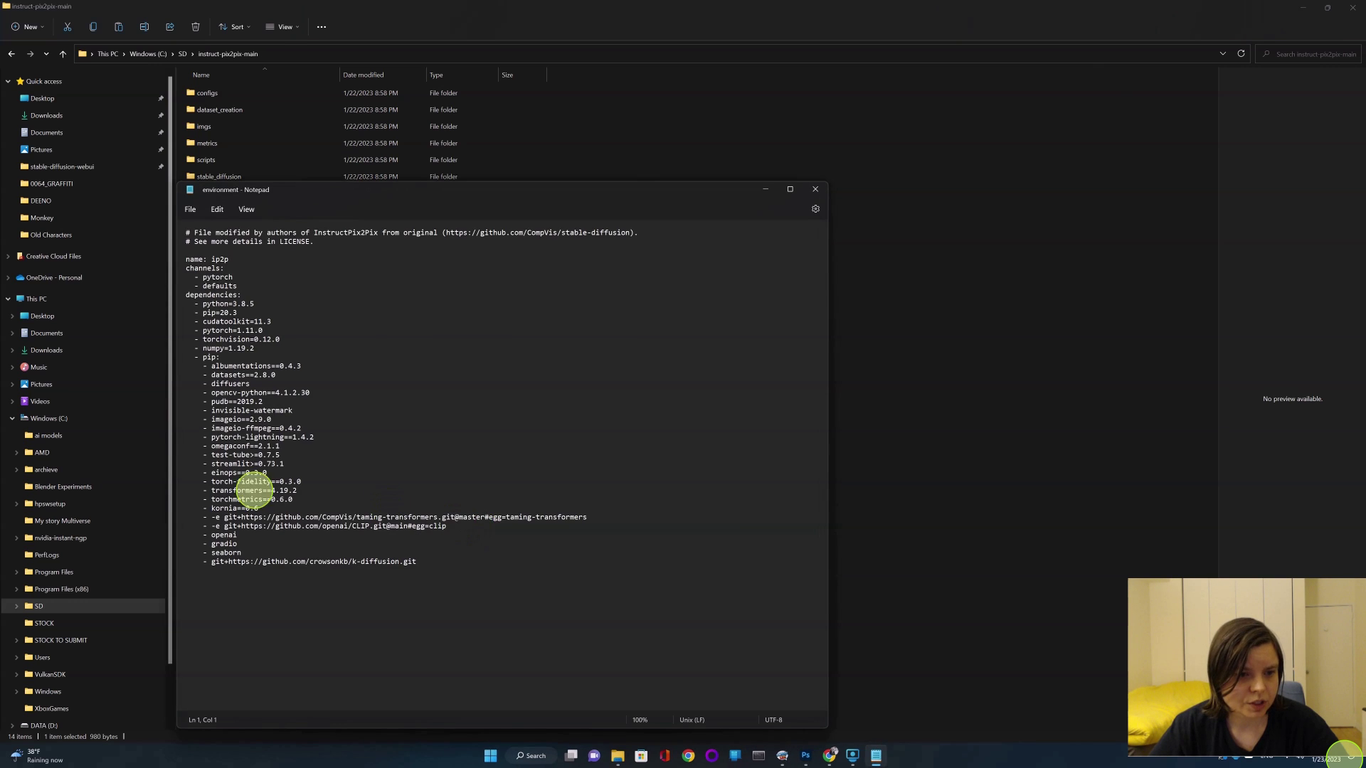
Change the transformers pin in environment.yaml from 4.19.2 to 4.25.1.
left_click_drag(211, 490, 313, 491)
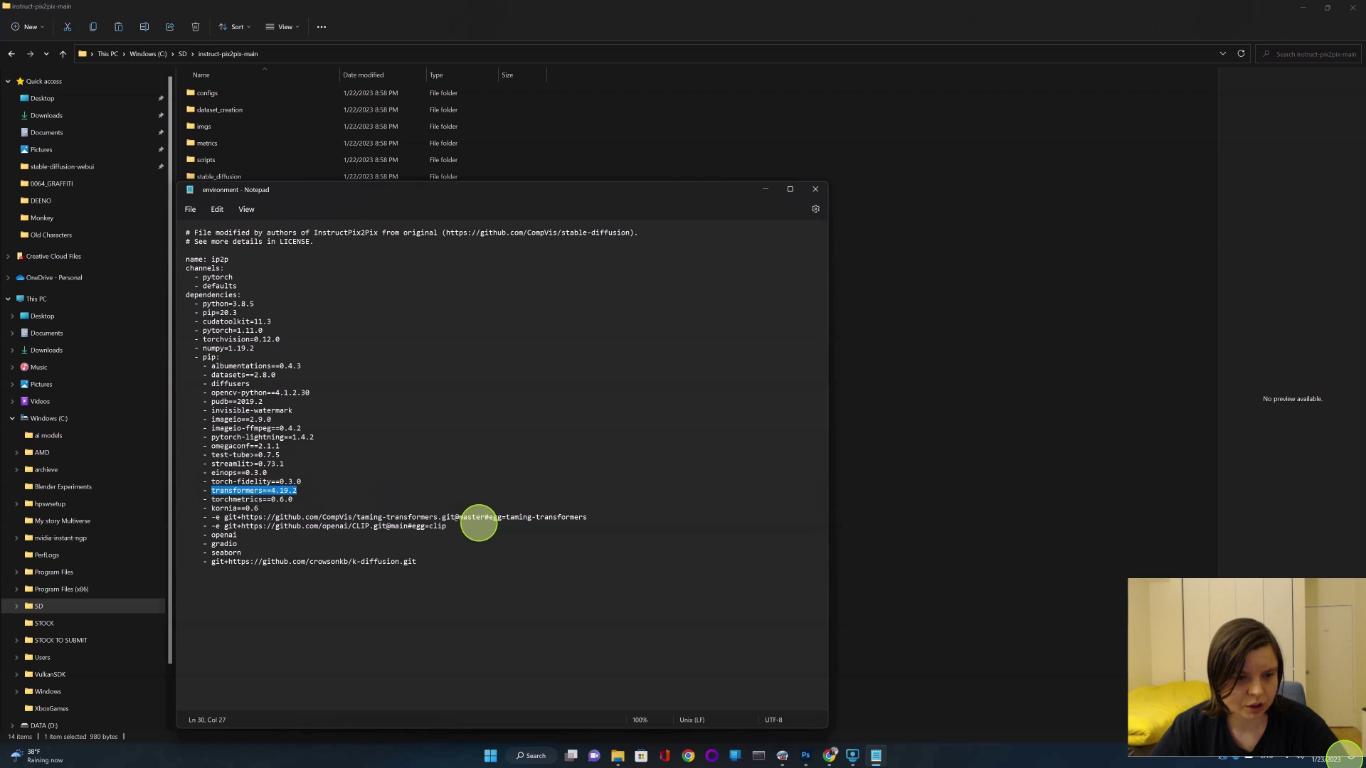
left_click(295, 490)
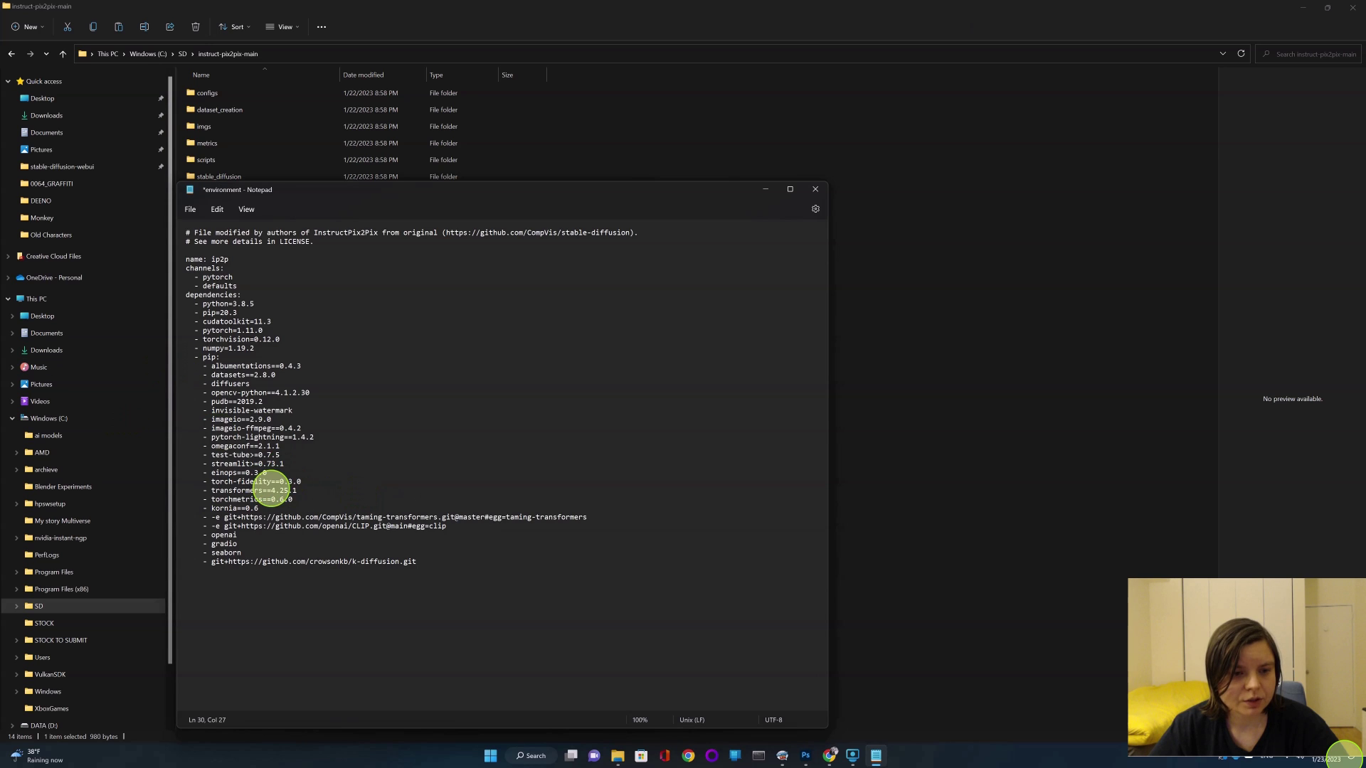
left_click_drag(272, 490, 335, 488)
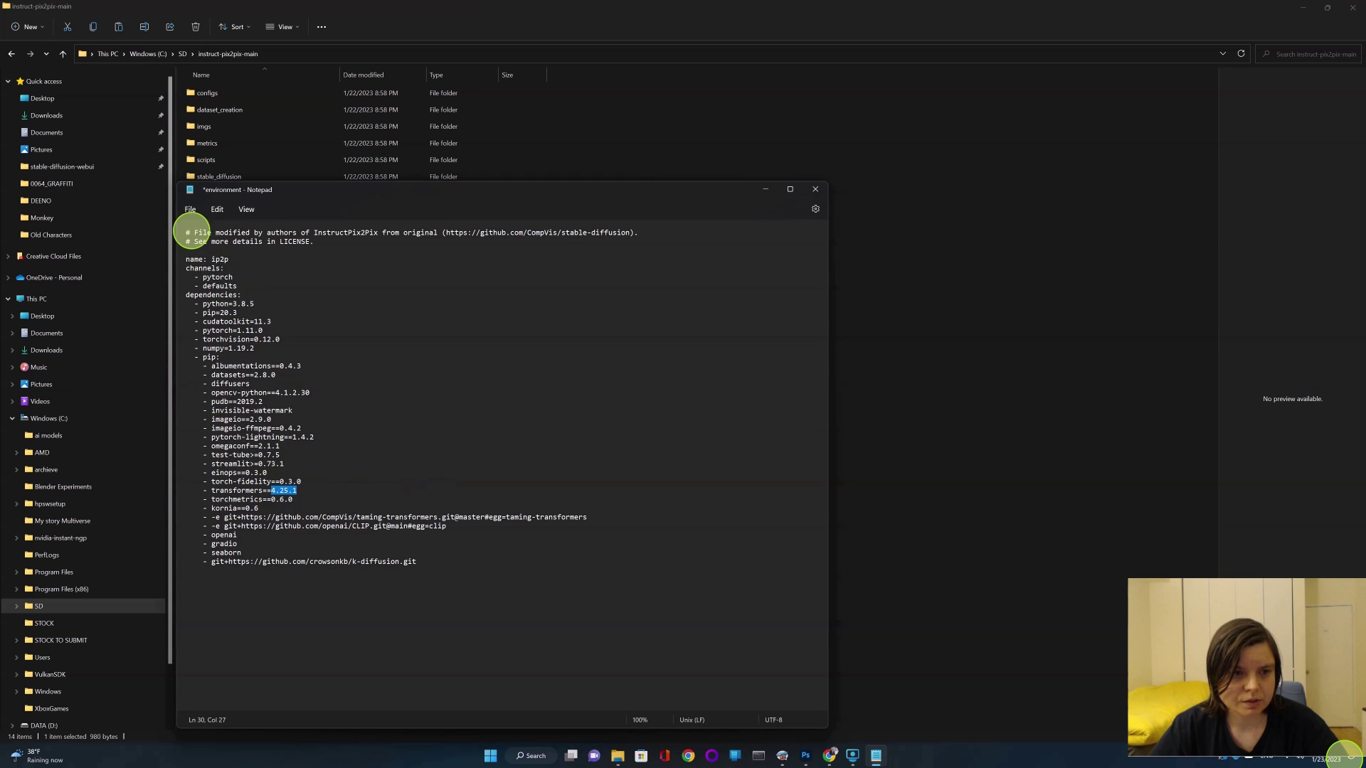
Save environment.yaml and exit Notepad.
left_click(191, 210)
left_click(203, 281)
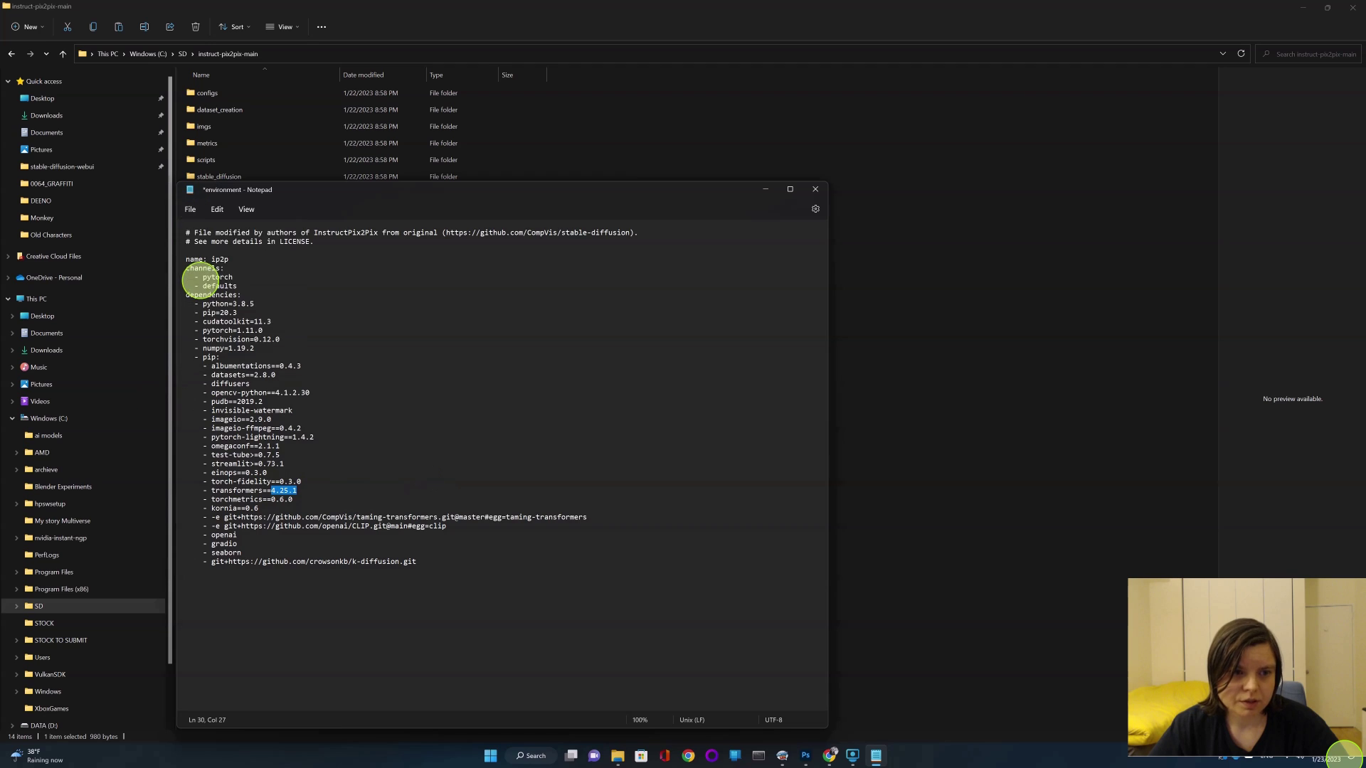
left_click(190, 210)
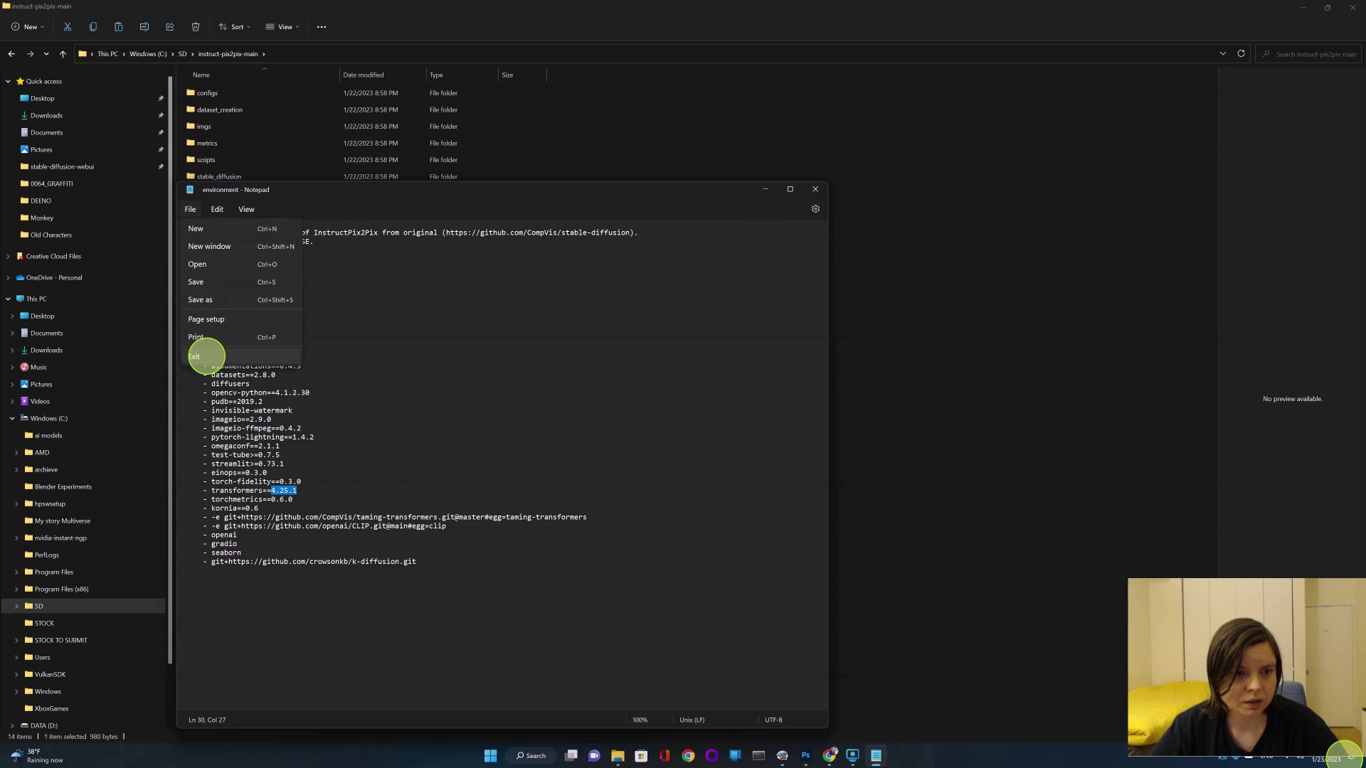
left_click(205, 356)
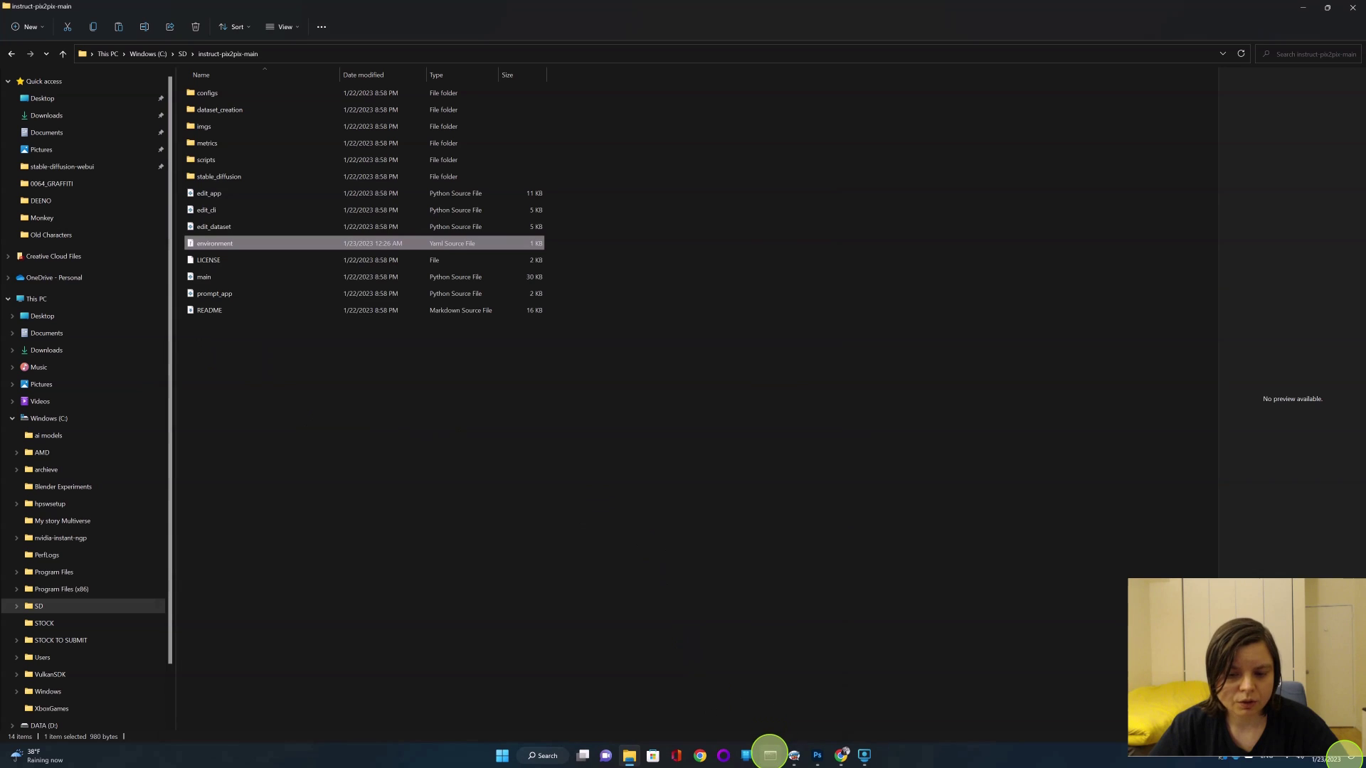
Open Anaconda Prompt in C:\SD\instruct-pix2pix-main and bring the GitHub repo page forward.
right_click(770, 754)
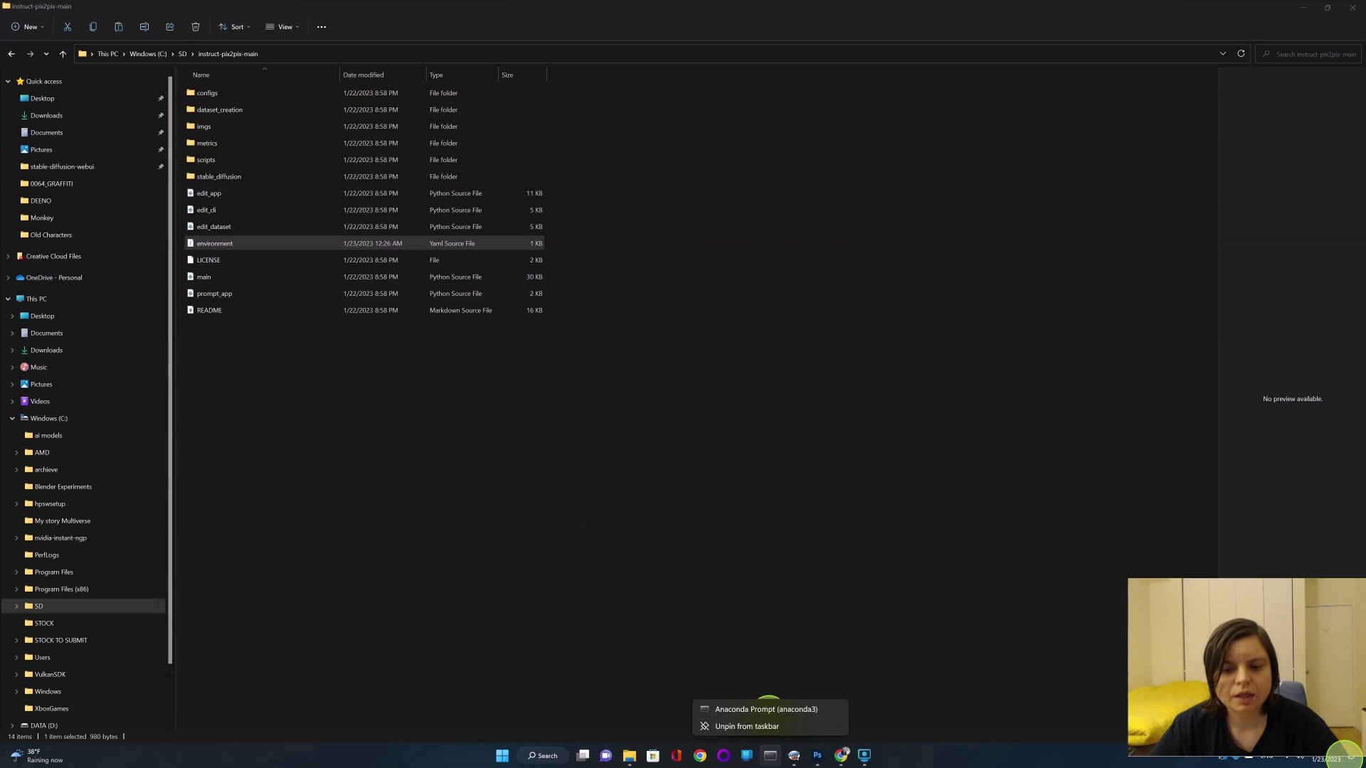
left_click(766, 710)
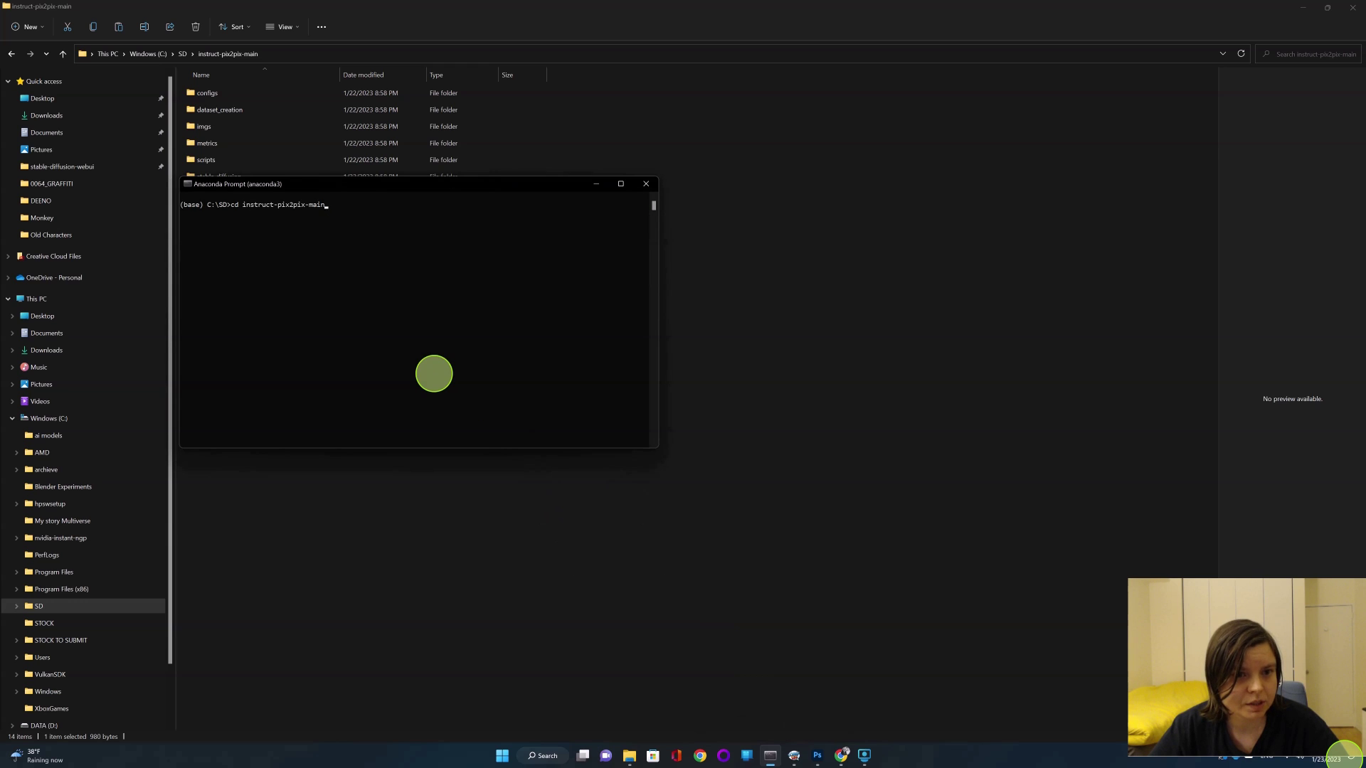
key("Return")
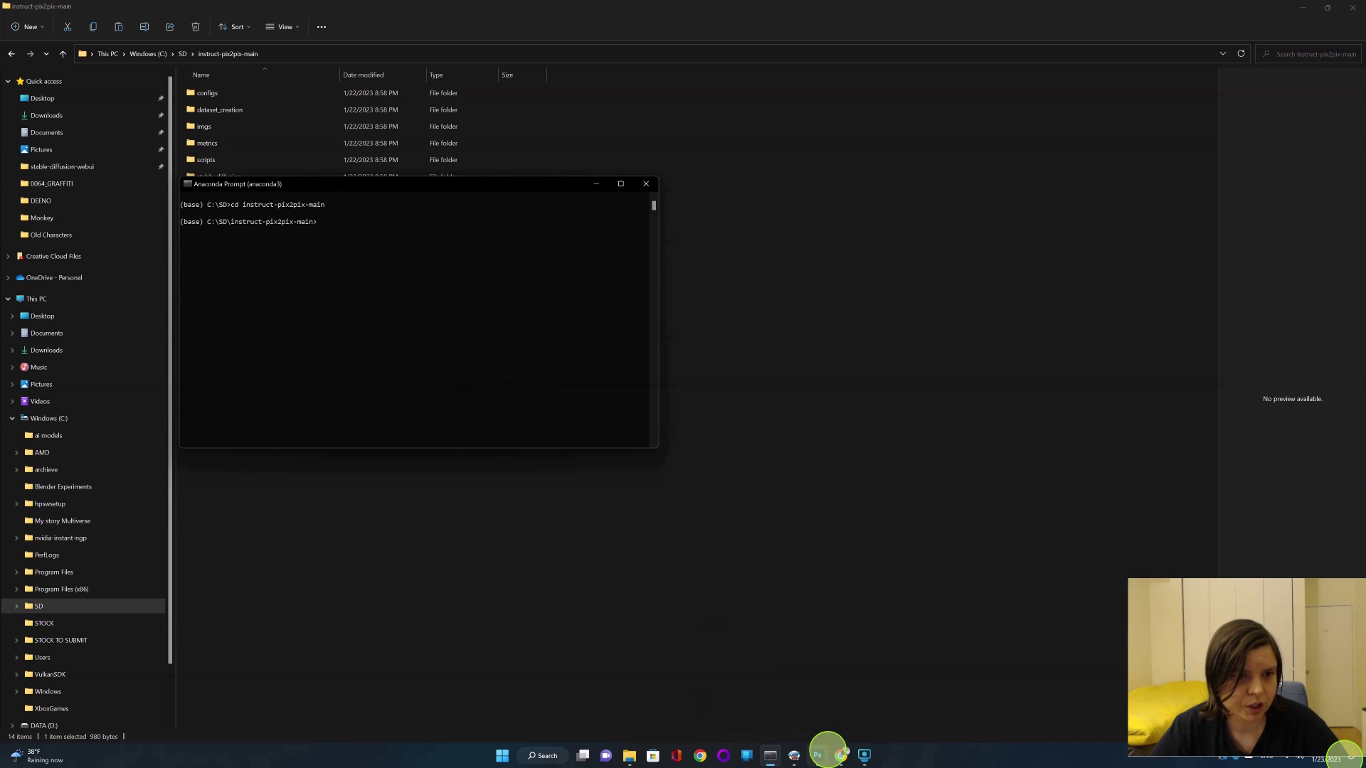
mouse_move(838, 752)
left_click(841, 695)
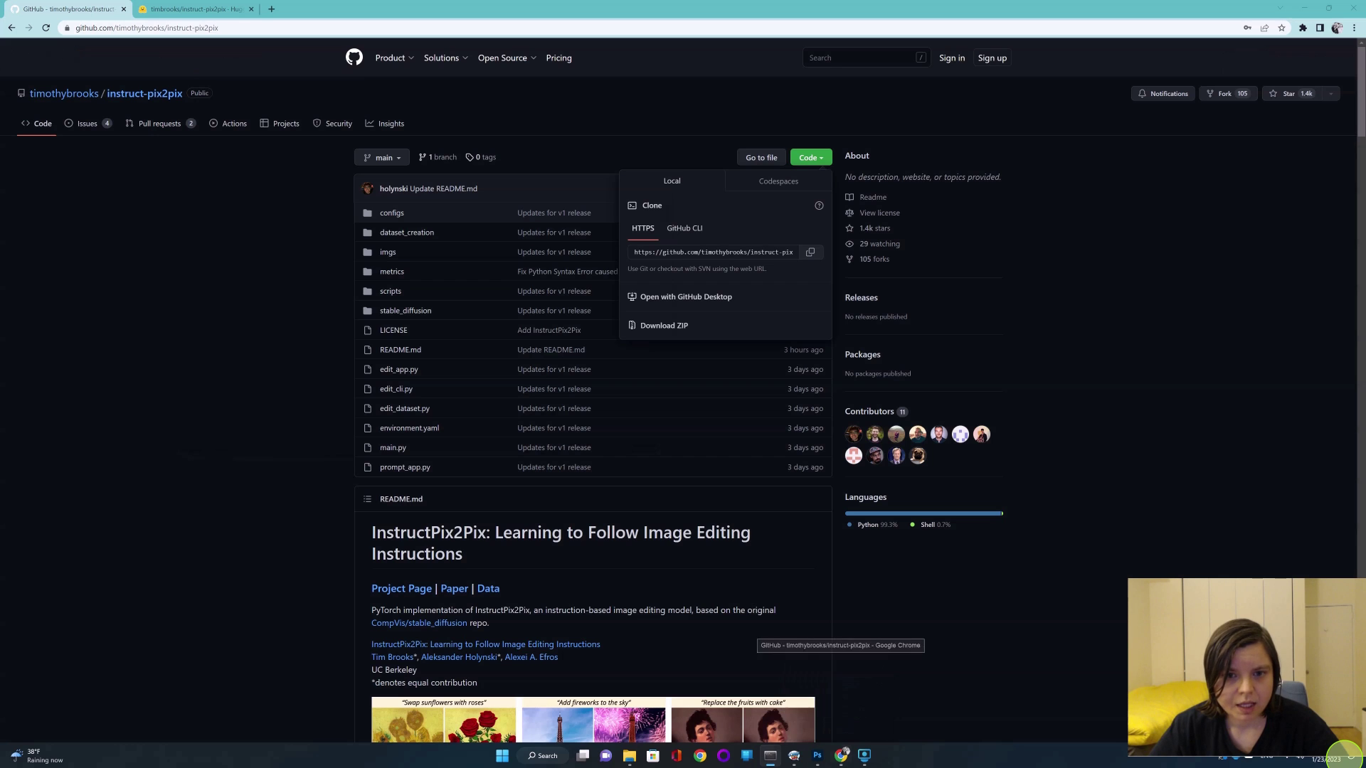
Copy 'conda env create -f environment.yaml' from the TL;DR quickstart and run it in Anaconda Prompt.
scroll(581, 535, "down", 10)
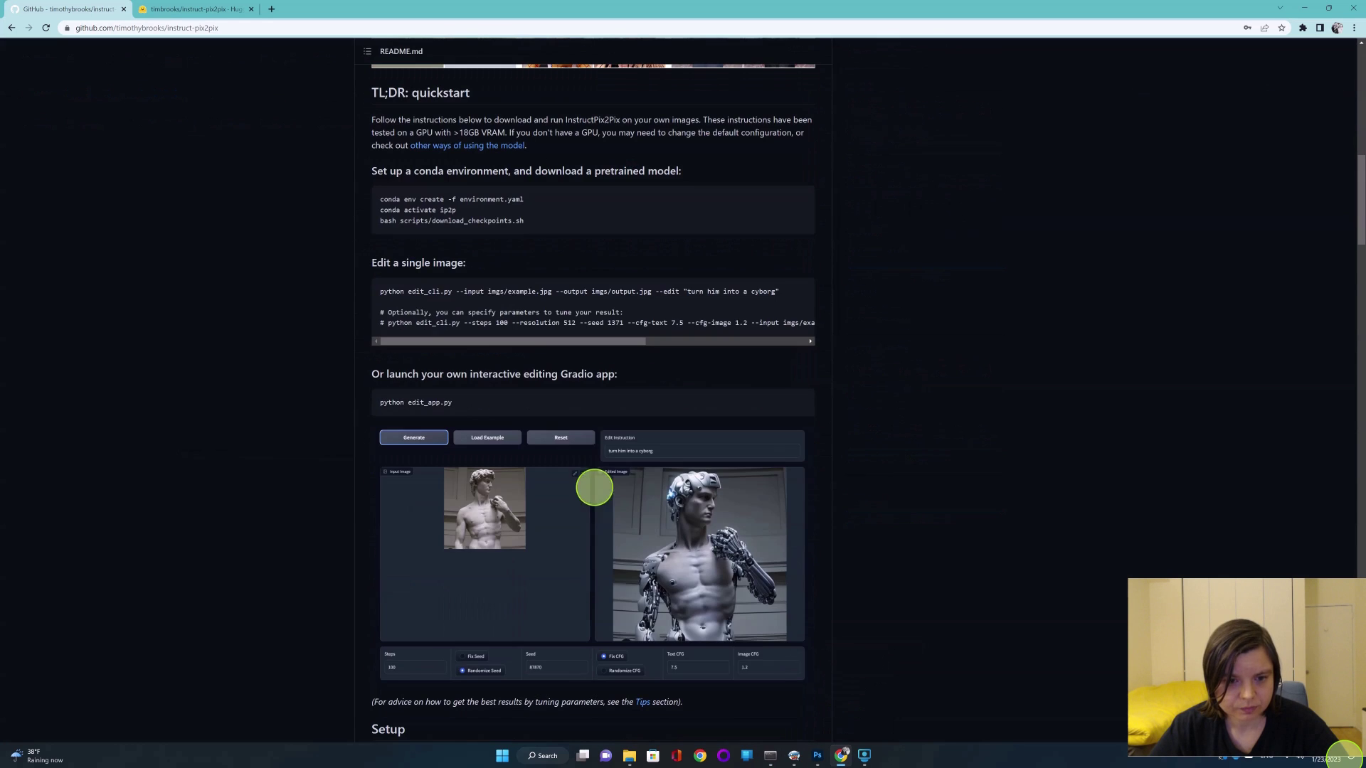
triple_click(410, 198)
right_click(411, 196)
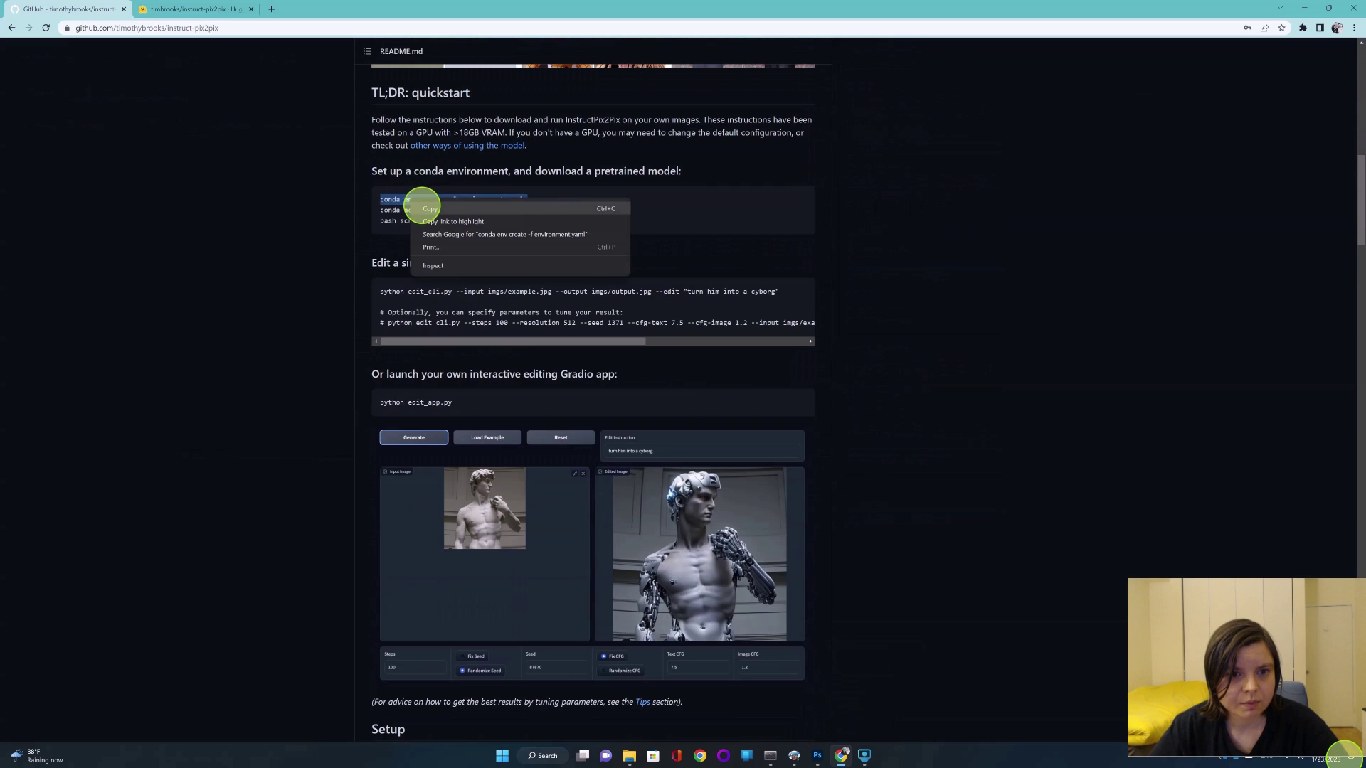
left_click(422, 207)
key("alt+Tab")
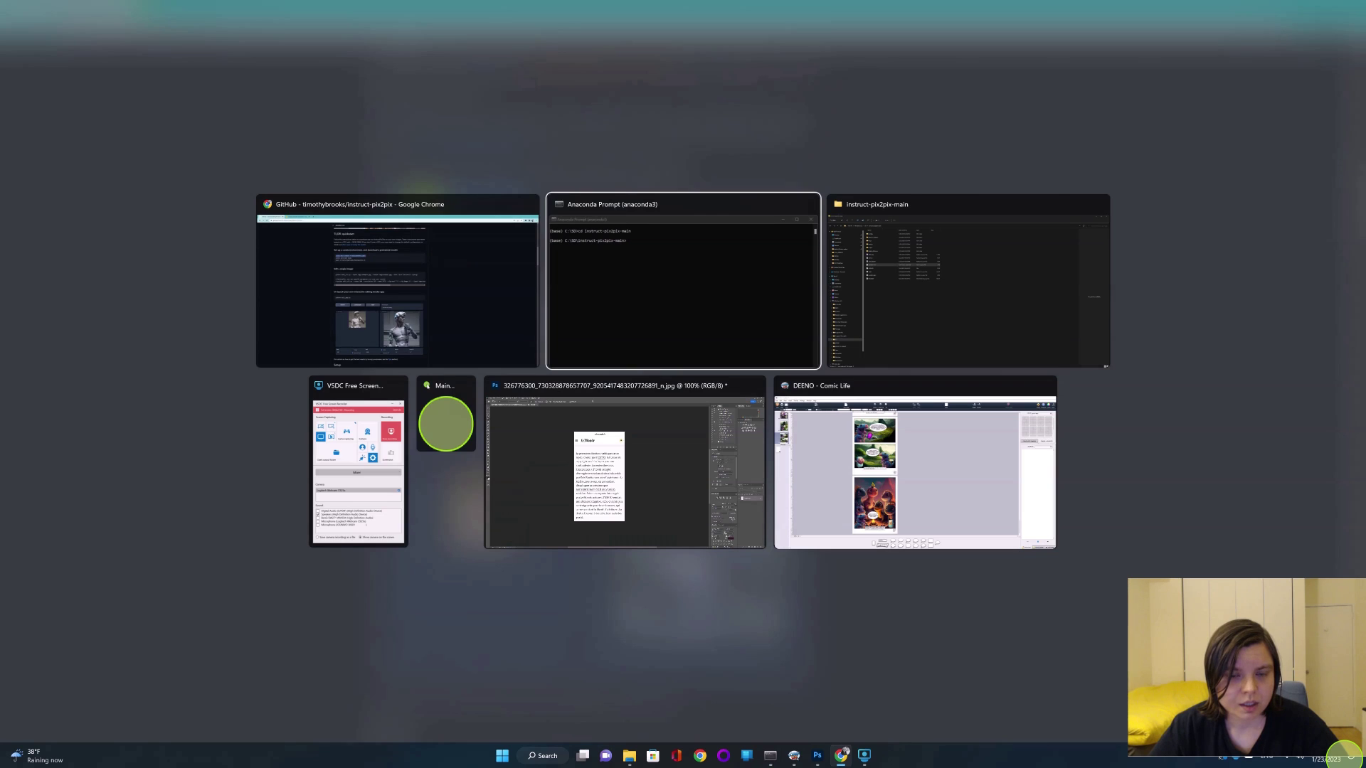
key("ctrl+v")
key("Return")
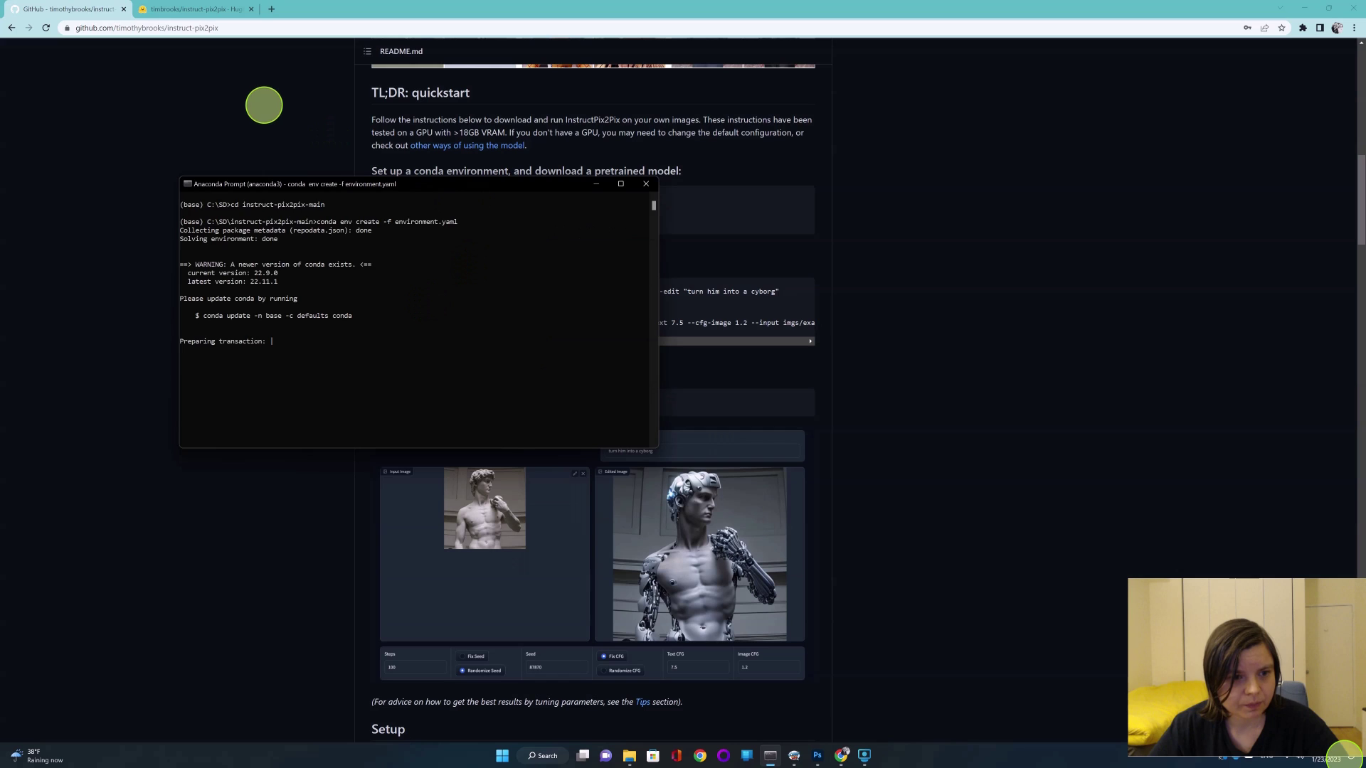
Once the ip2p environment finishes creating, activate it with 'conda activate ip2p'.
key("Return")
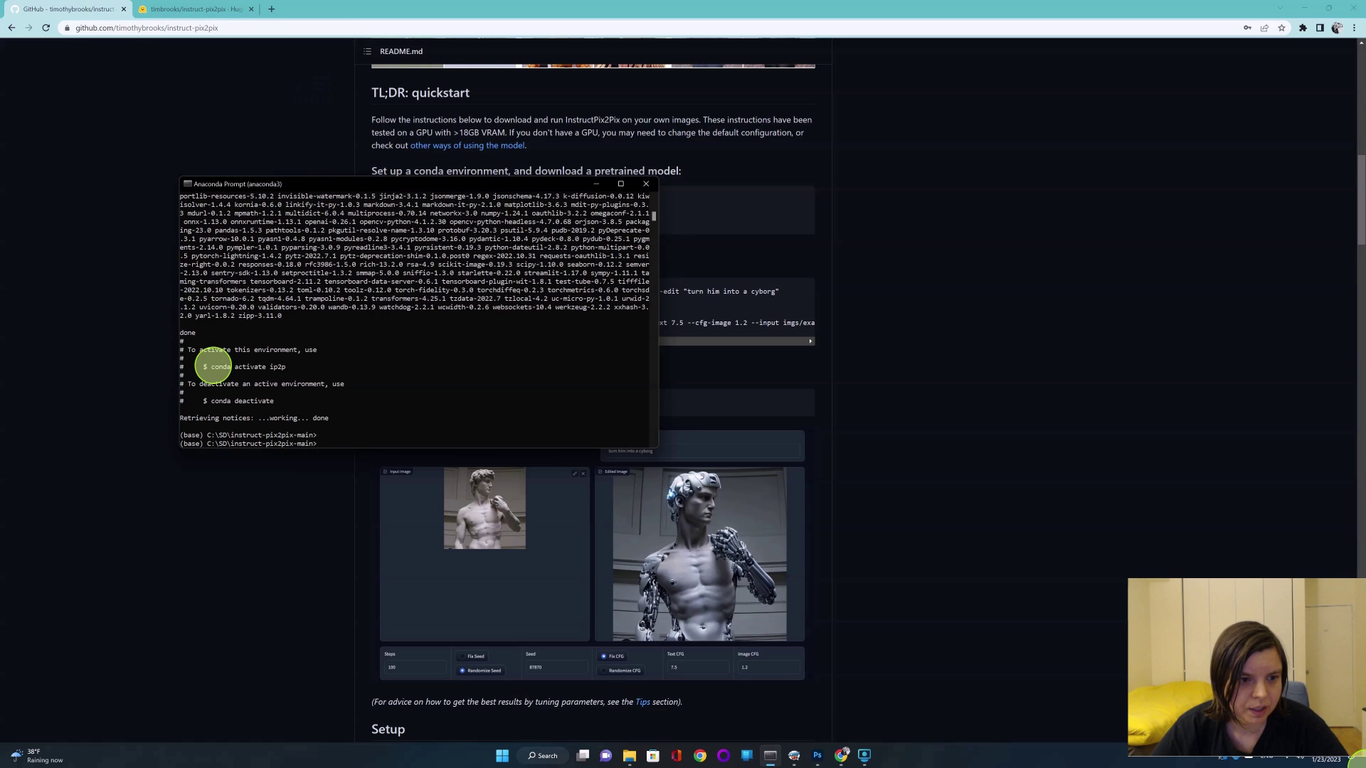
left_click_drag(212, 367, 286, 367)
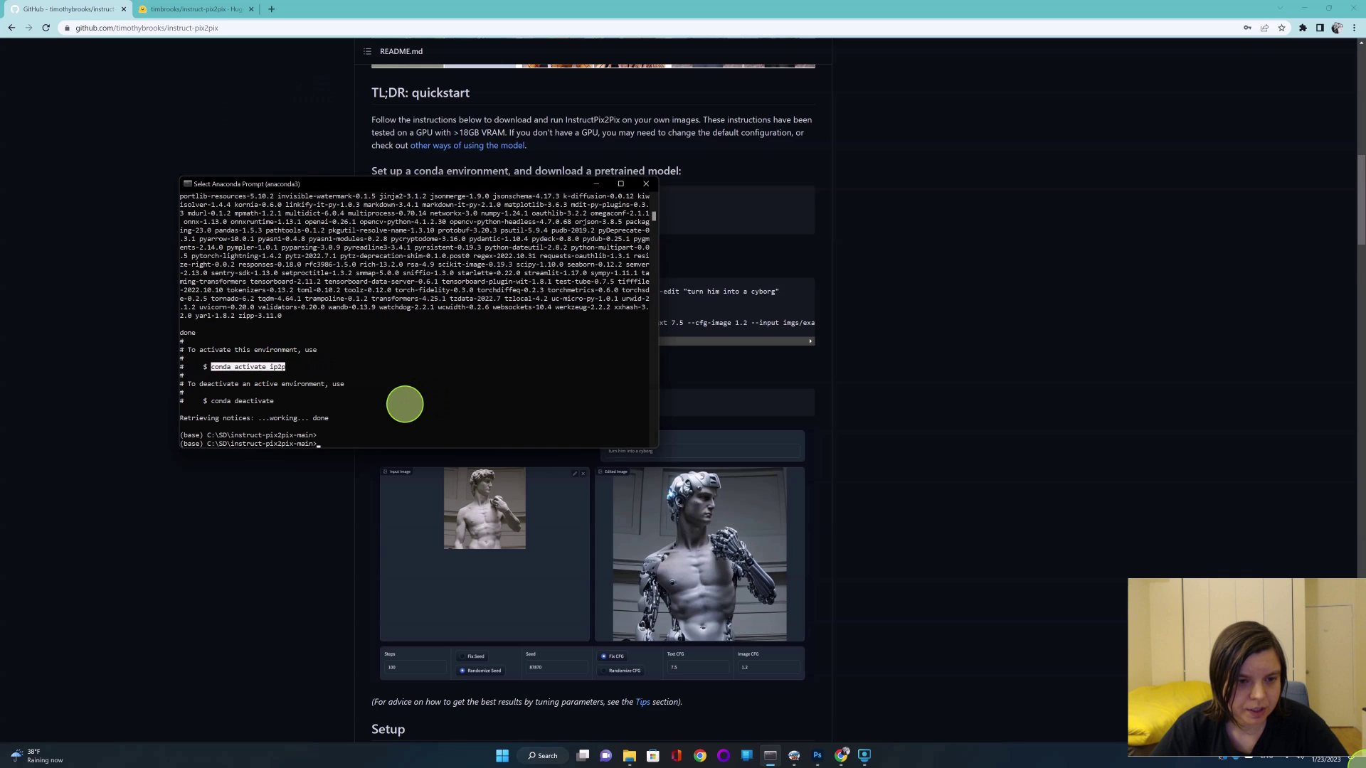
right_click(404, 405)
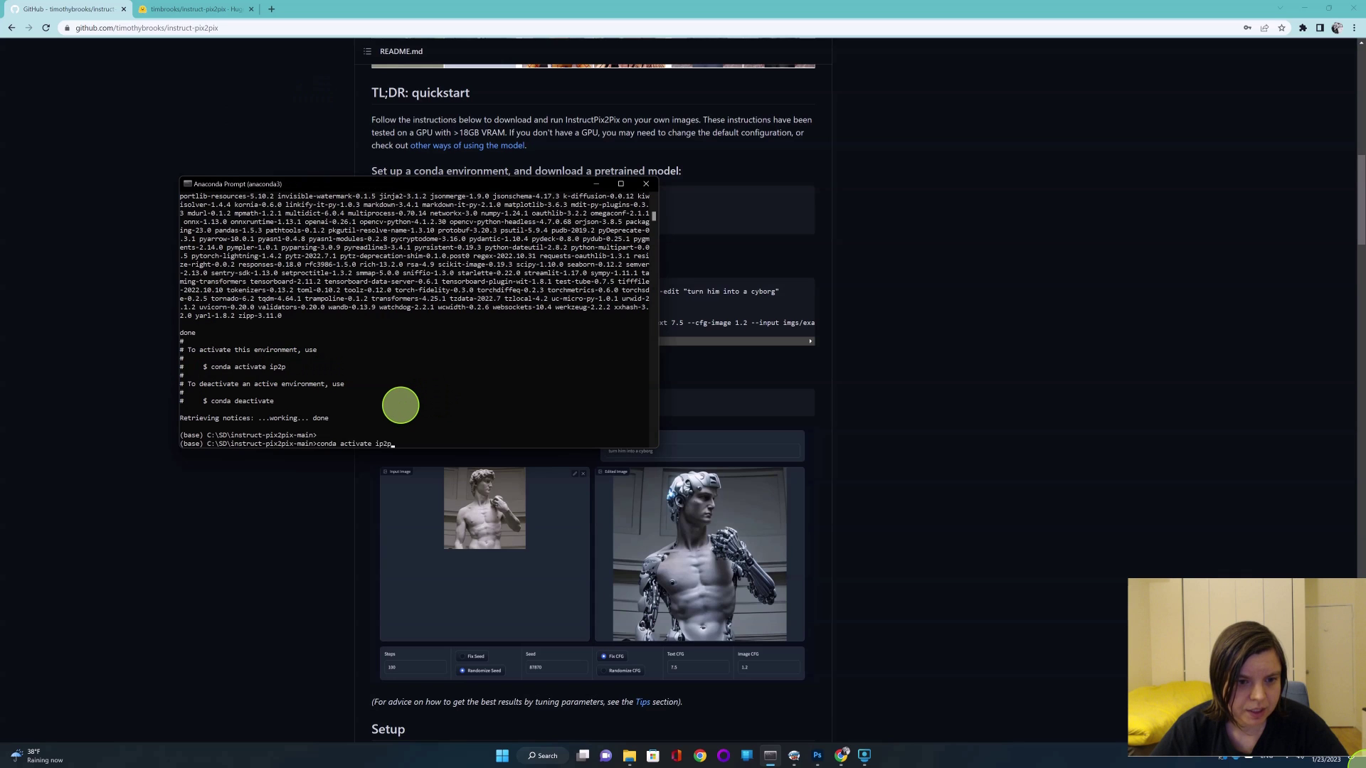
key("Return")
left_click(199, 9)
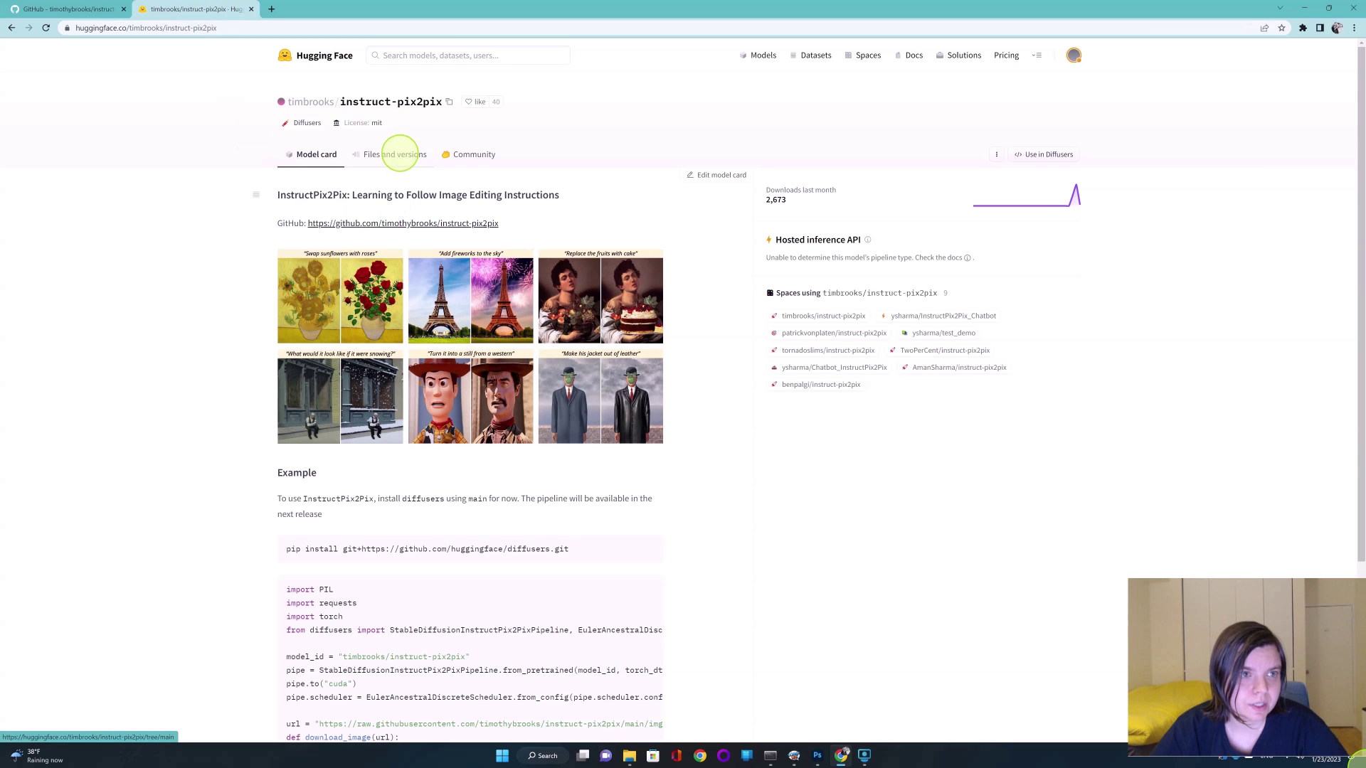
Download the 7.7 GB instruct-pix2pix-00-22000.ckpt from the Hugging Face repo's files.
left_click(399, 153)
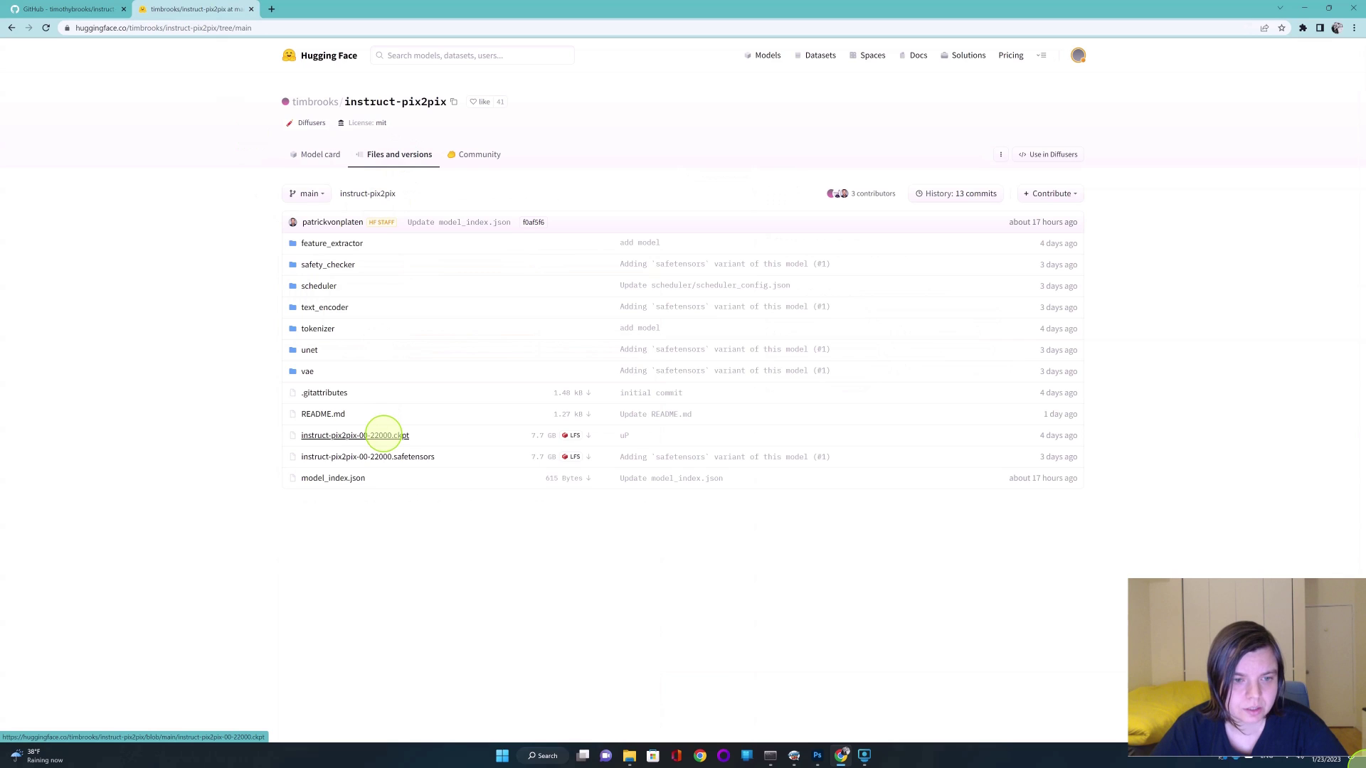
left_click(384, 435)
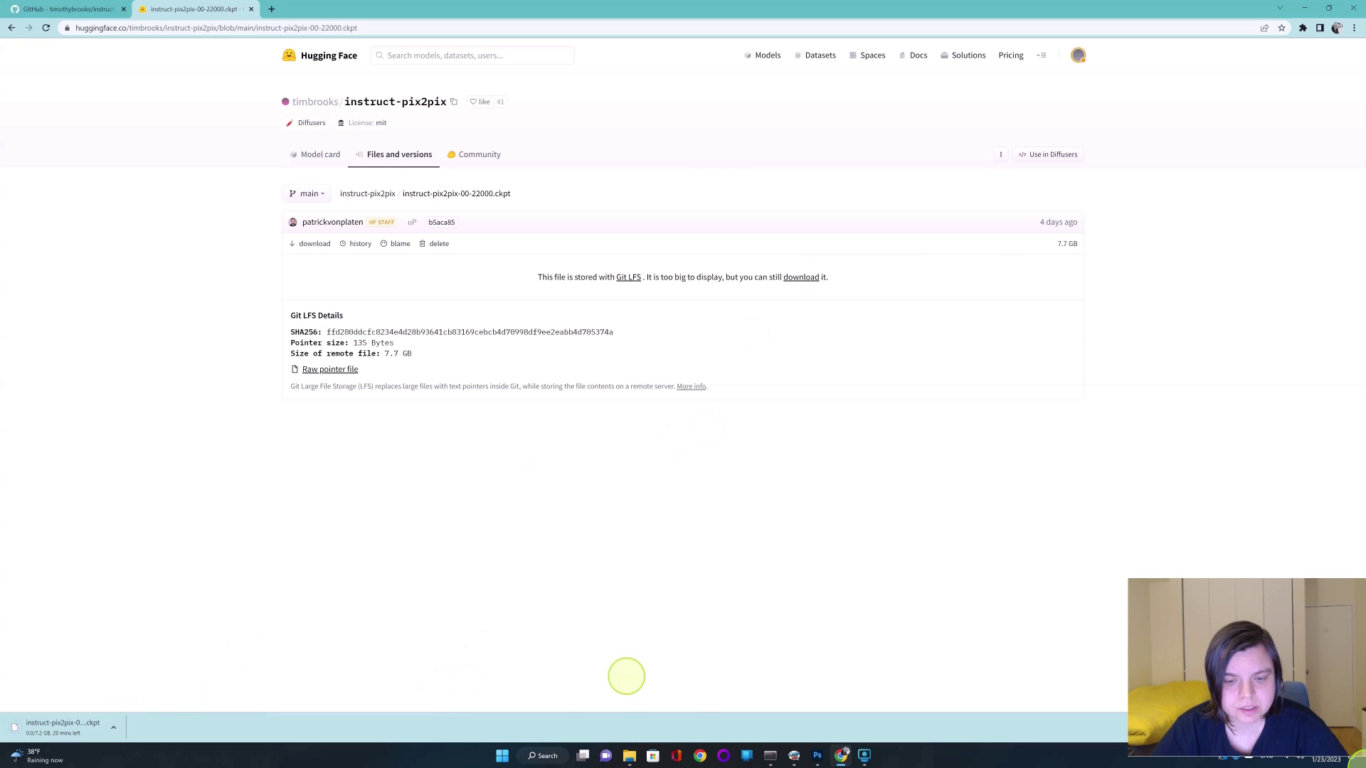
mouse_move(629, 755)
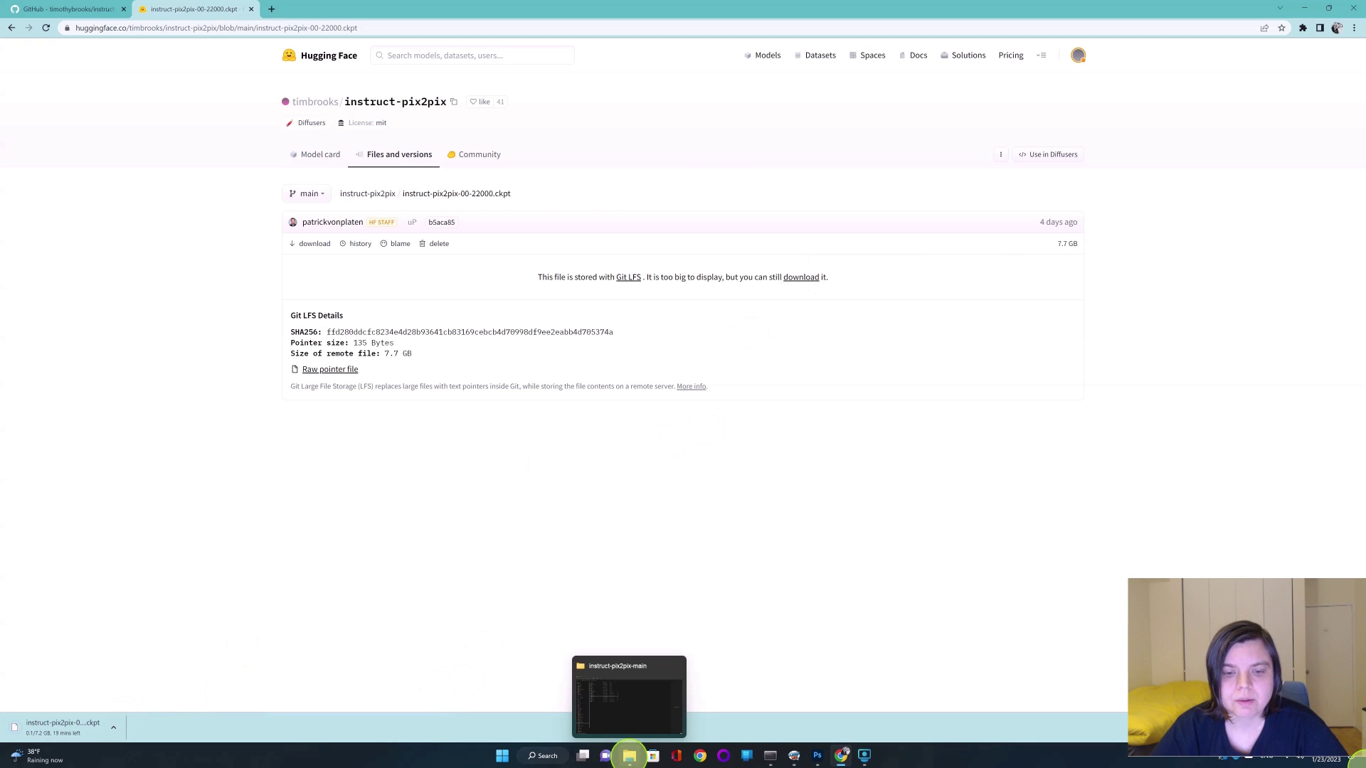
left_click(629, 756)
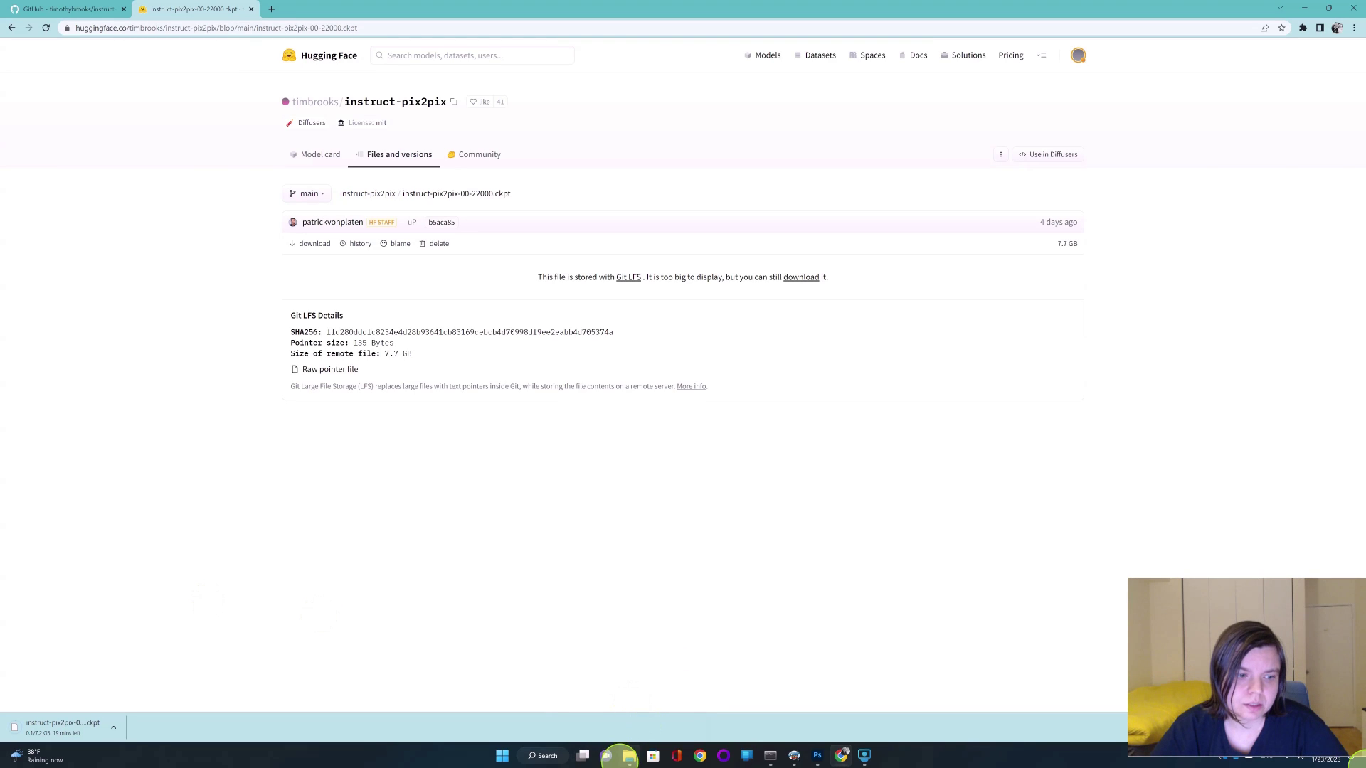
Cut instruct-pix2pix-00-22000.ckpt from the Downloads folder.
left_click(630, 756)
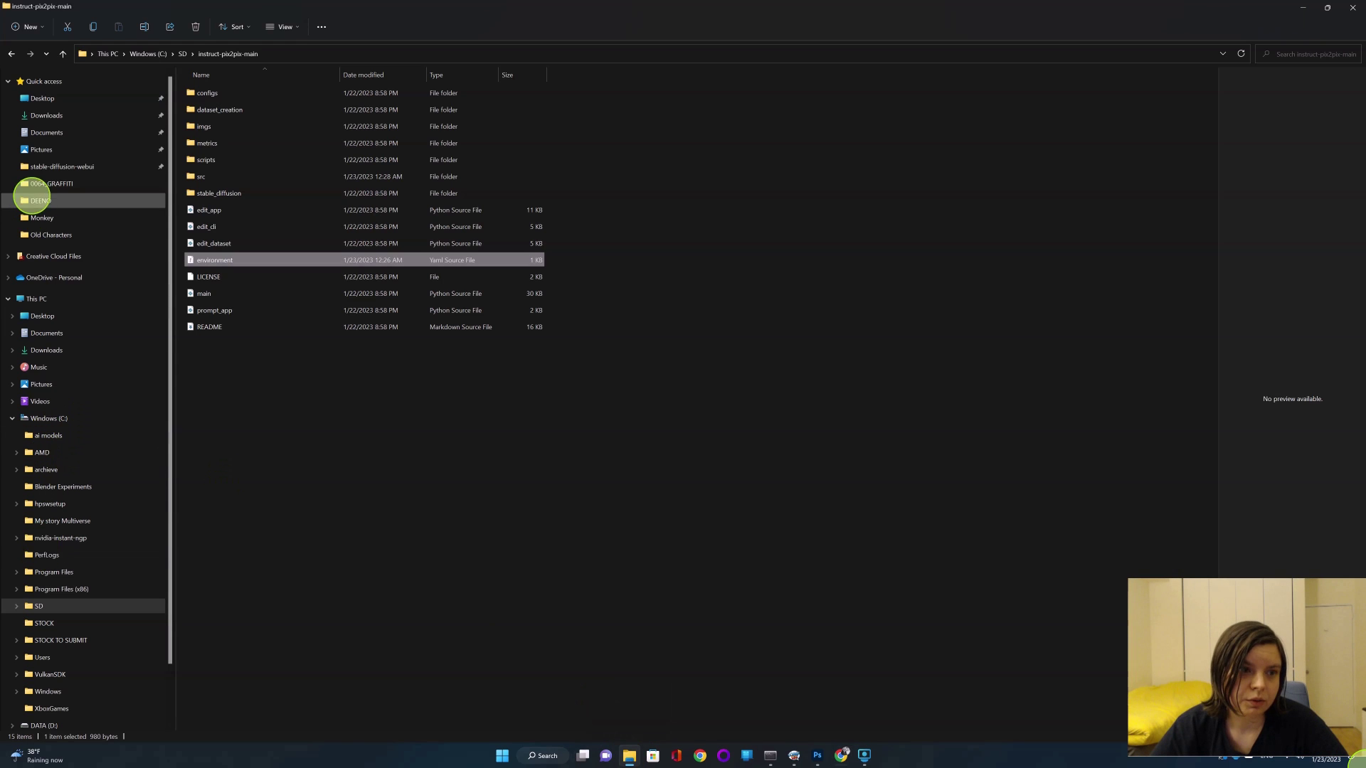
left_click(42, 116)
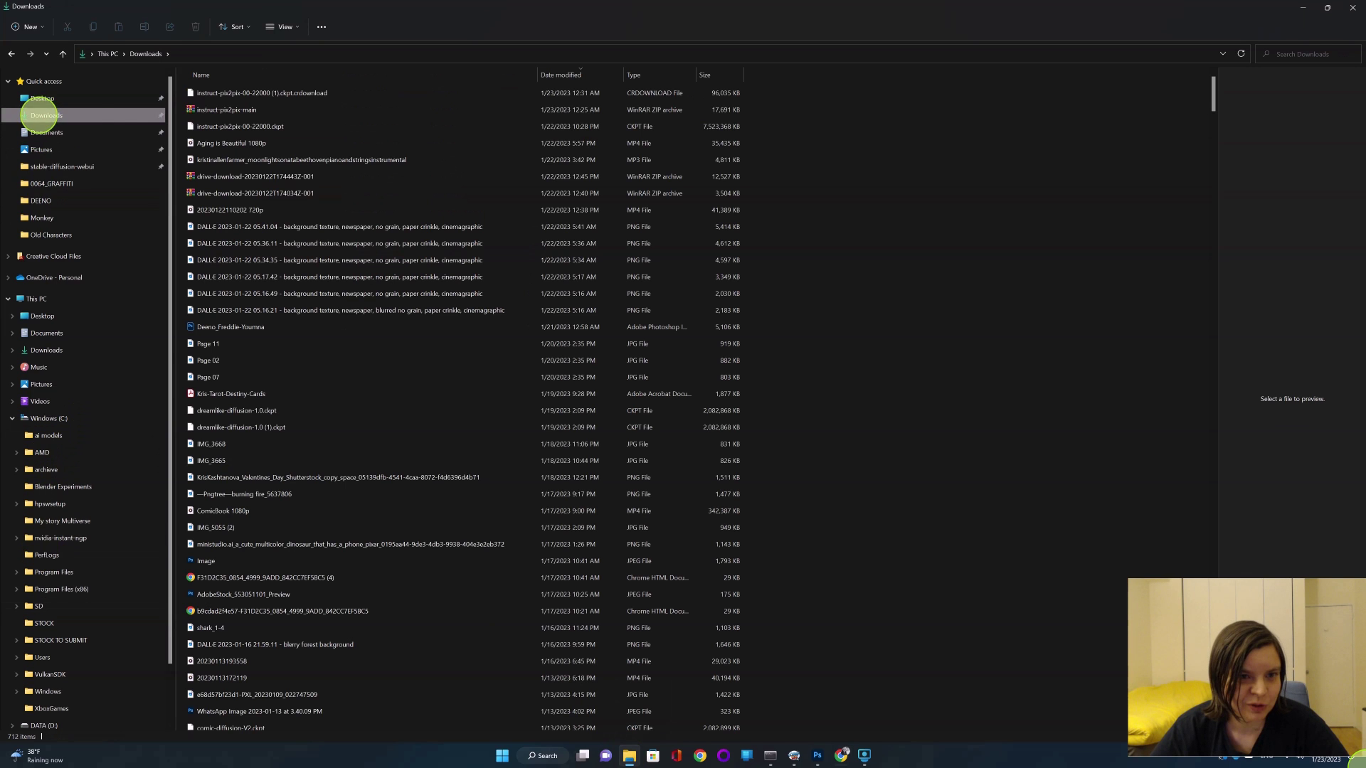
left_click(235, 127)
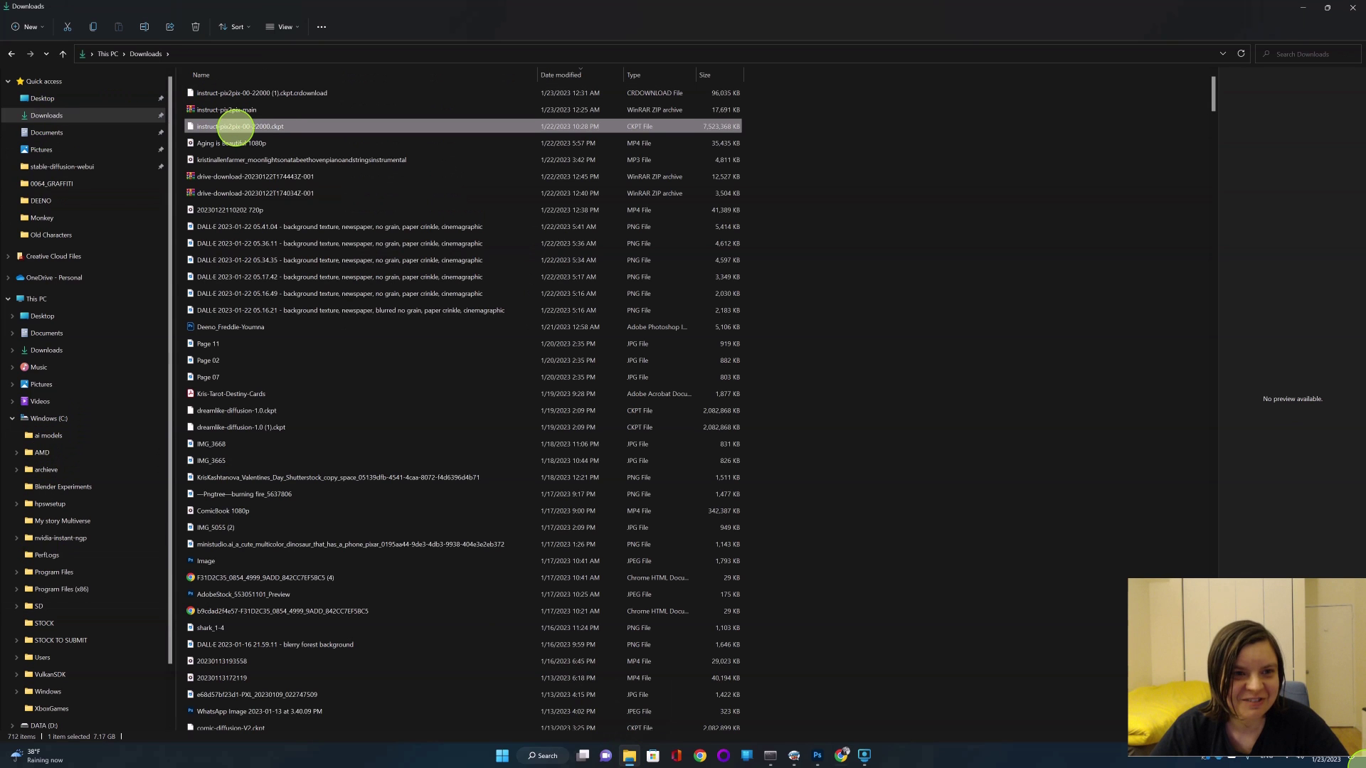
right_click(235, 127)
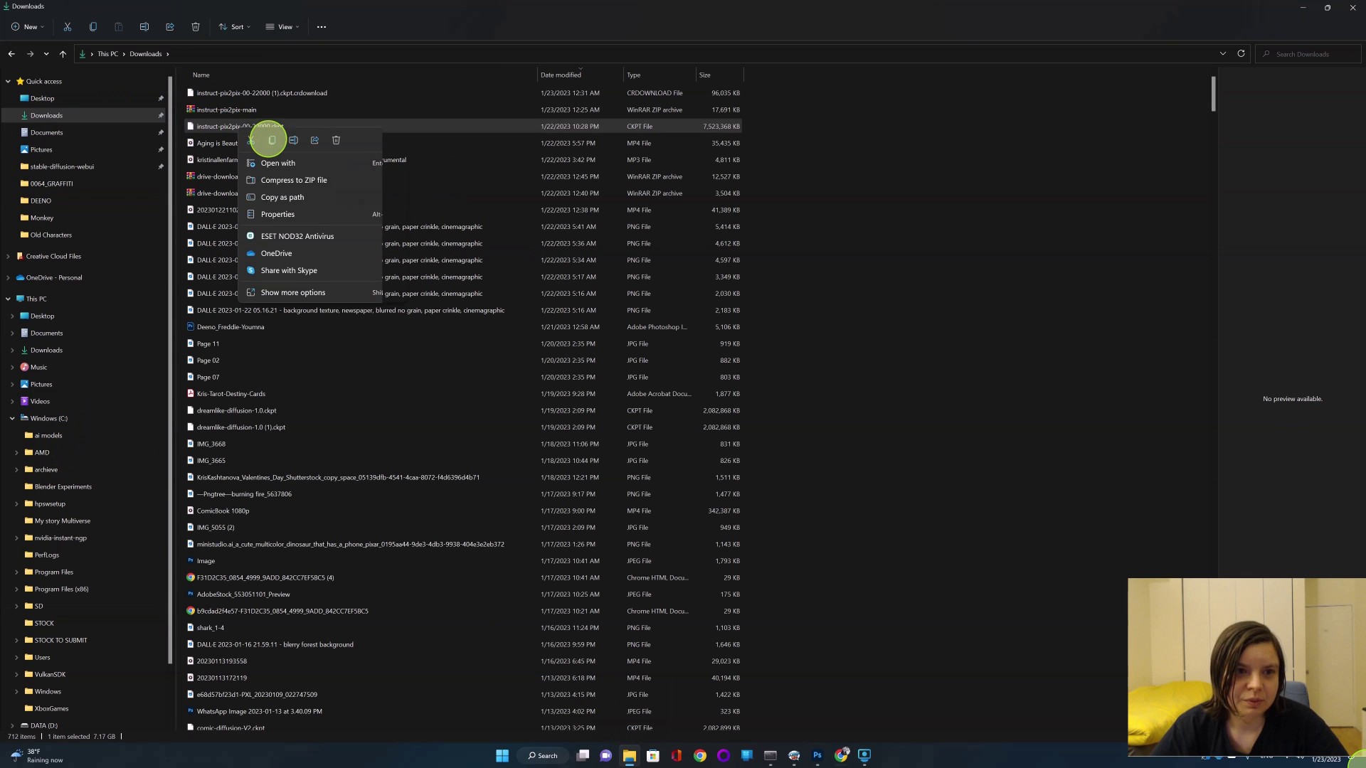
left_click(271, 140)
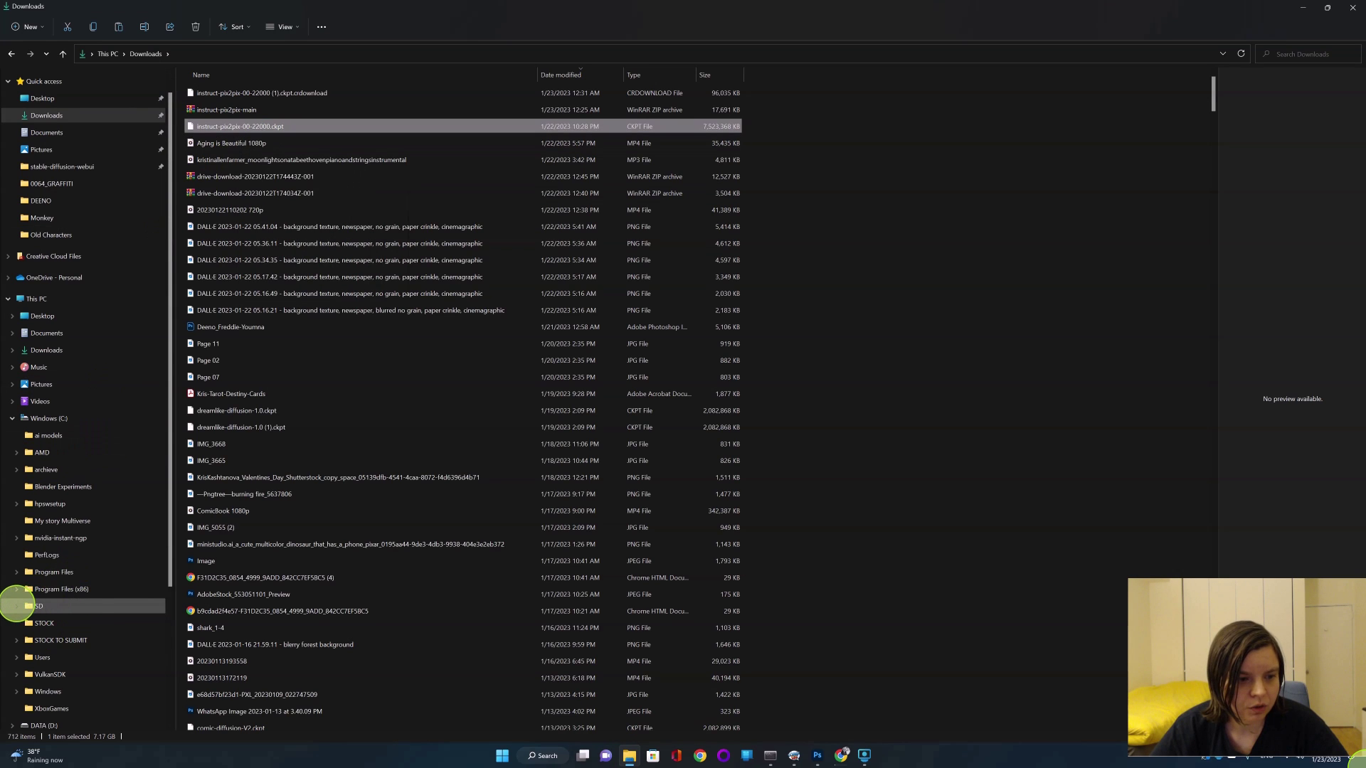
Create a new folder named 'checkpoints' inside instruct-pix2pix-main.
left_click(17, 605)
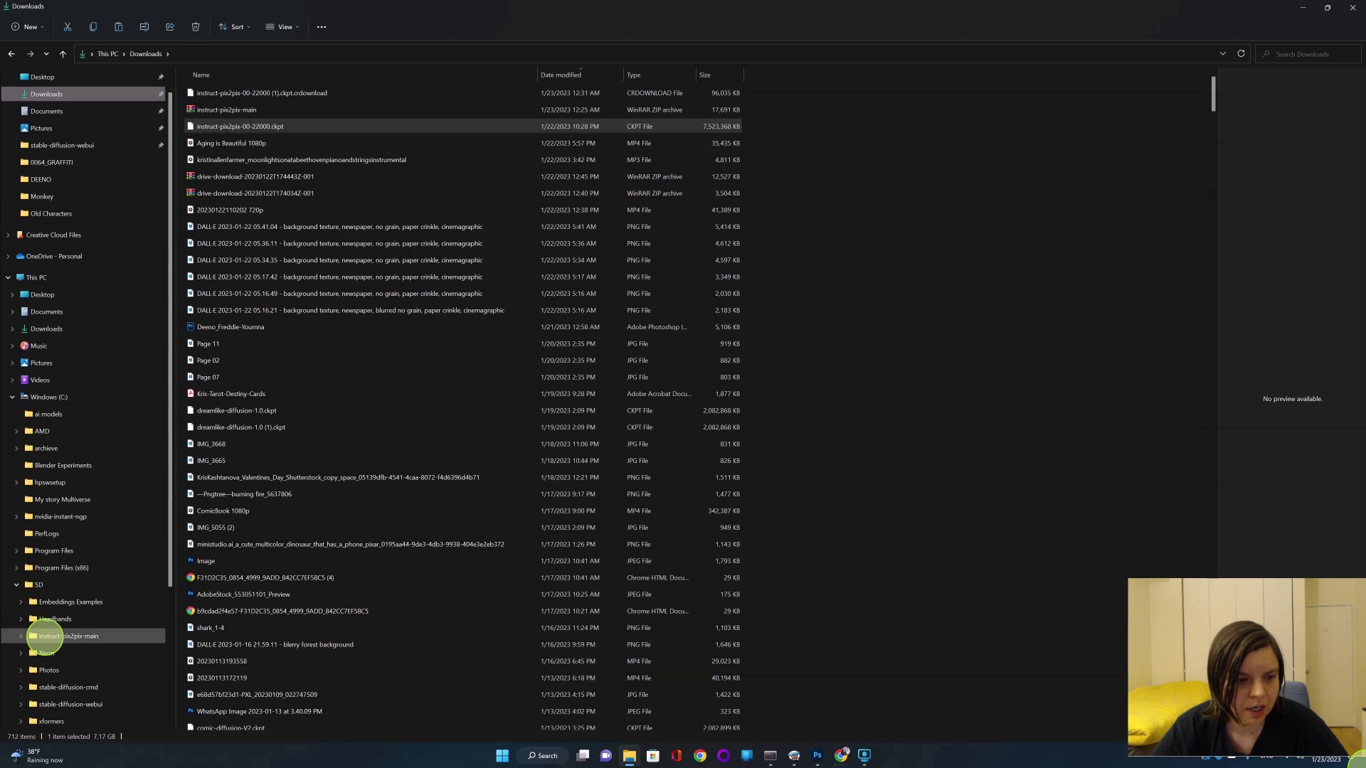
left_click(43, 635)
right_click(227, 380)
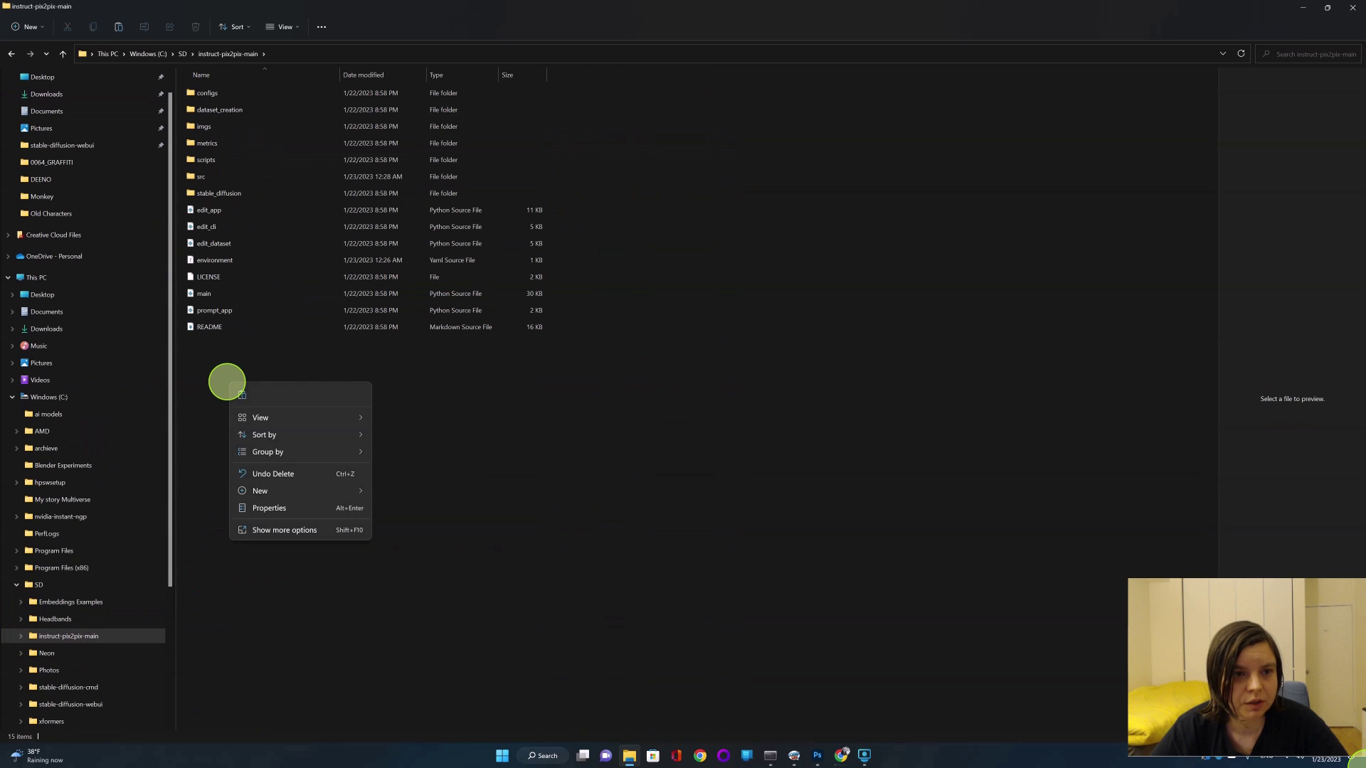
left_click(268, 491)
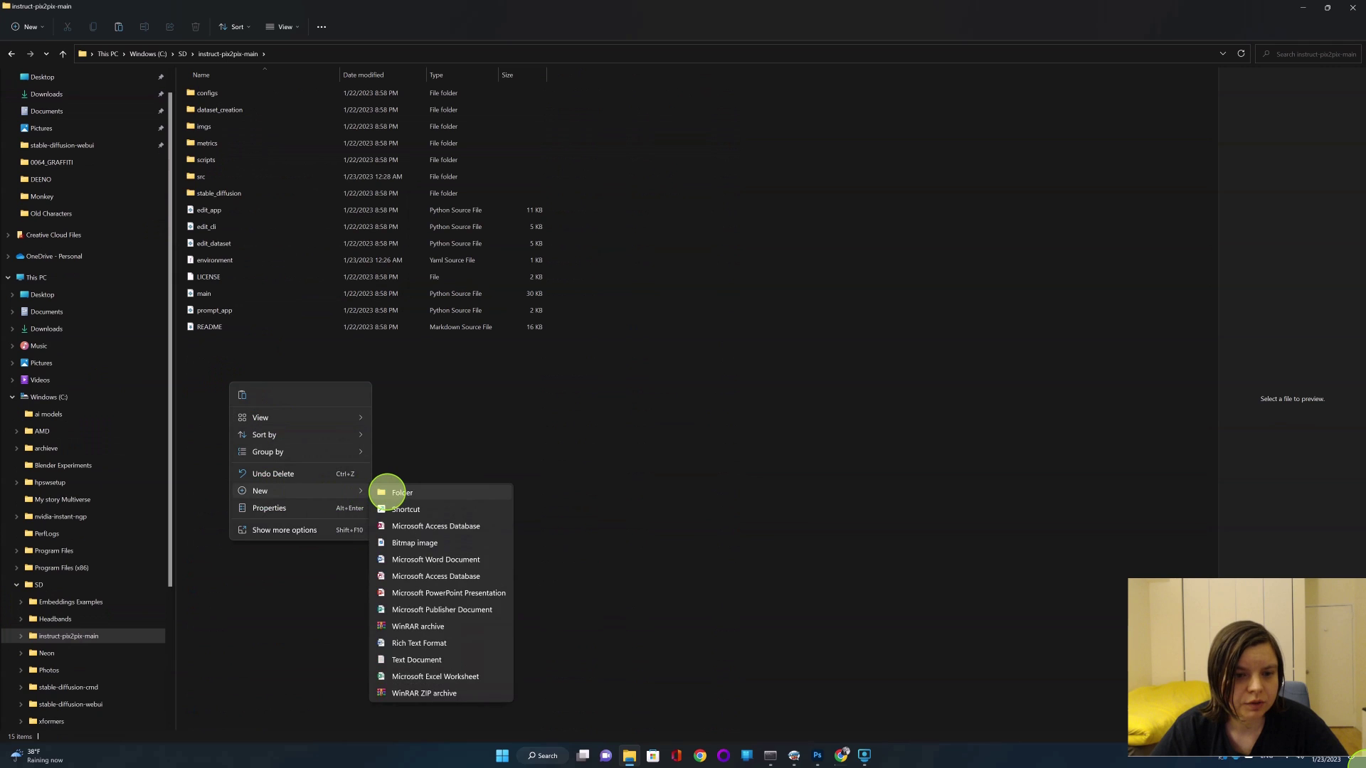
left_click(380, 488)
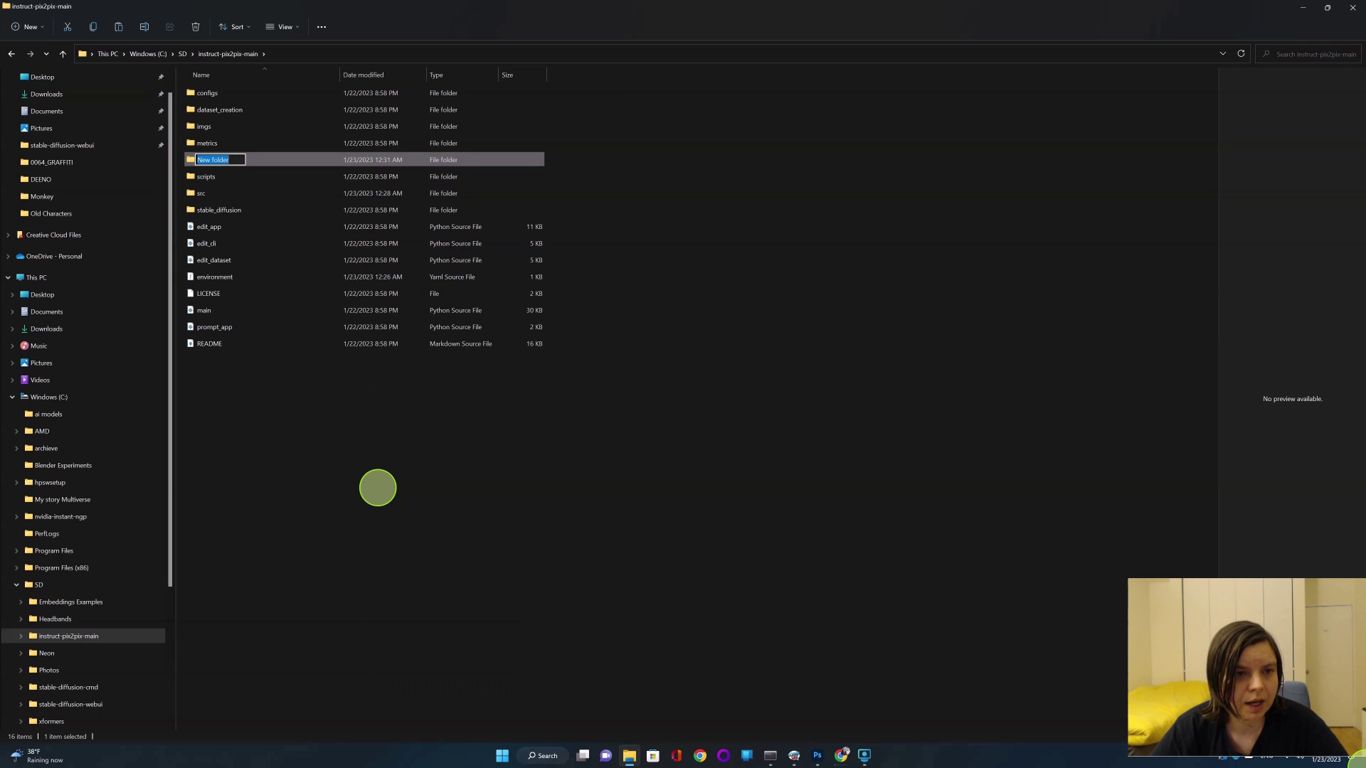
type("checkpoints")
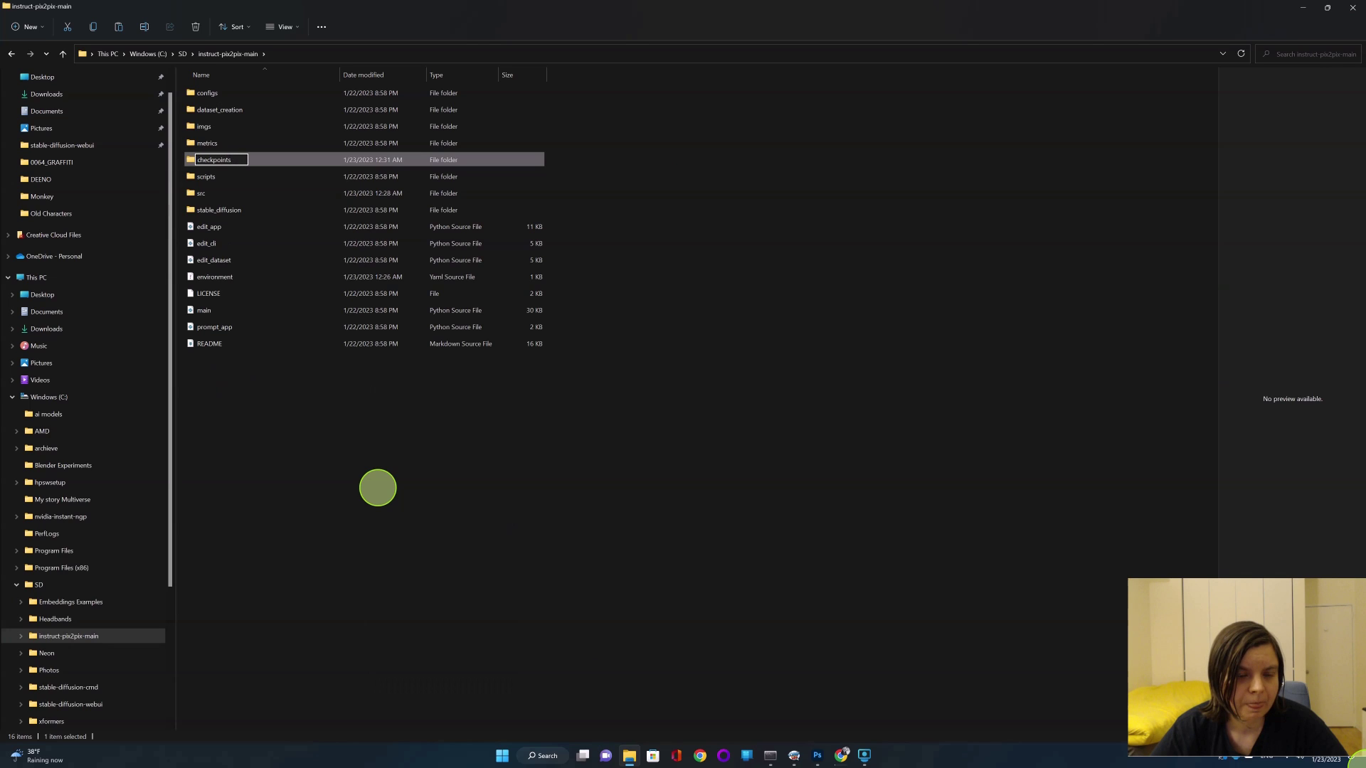
key("Return")
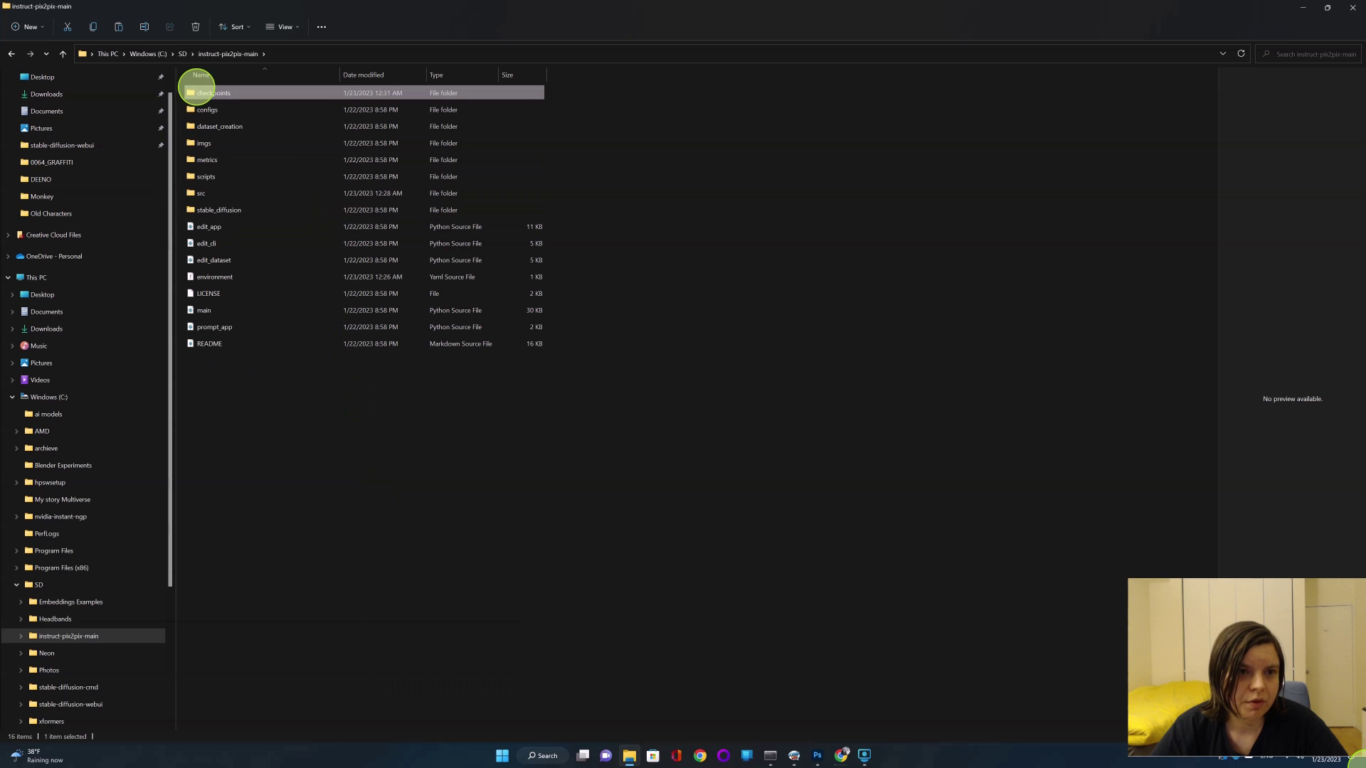
Paste the ckpt file into the checkpoints folder.
double_click(204, 93)
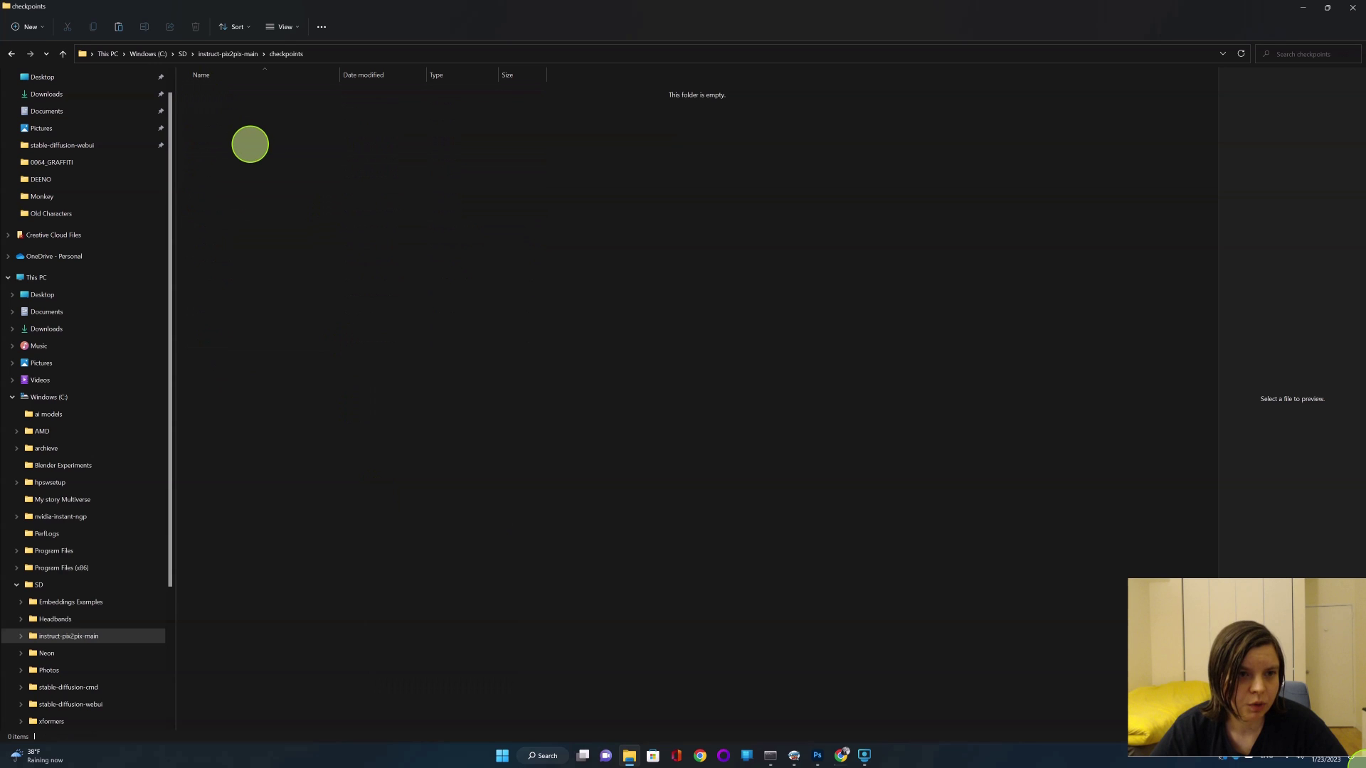
right_click(250, 145)
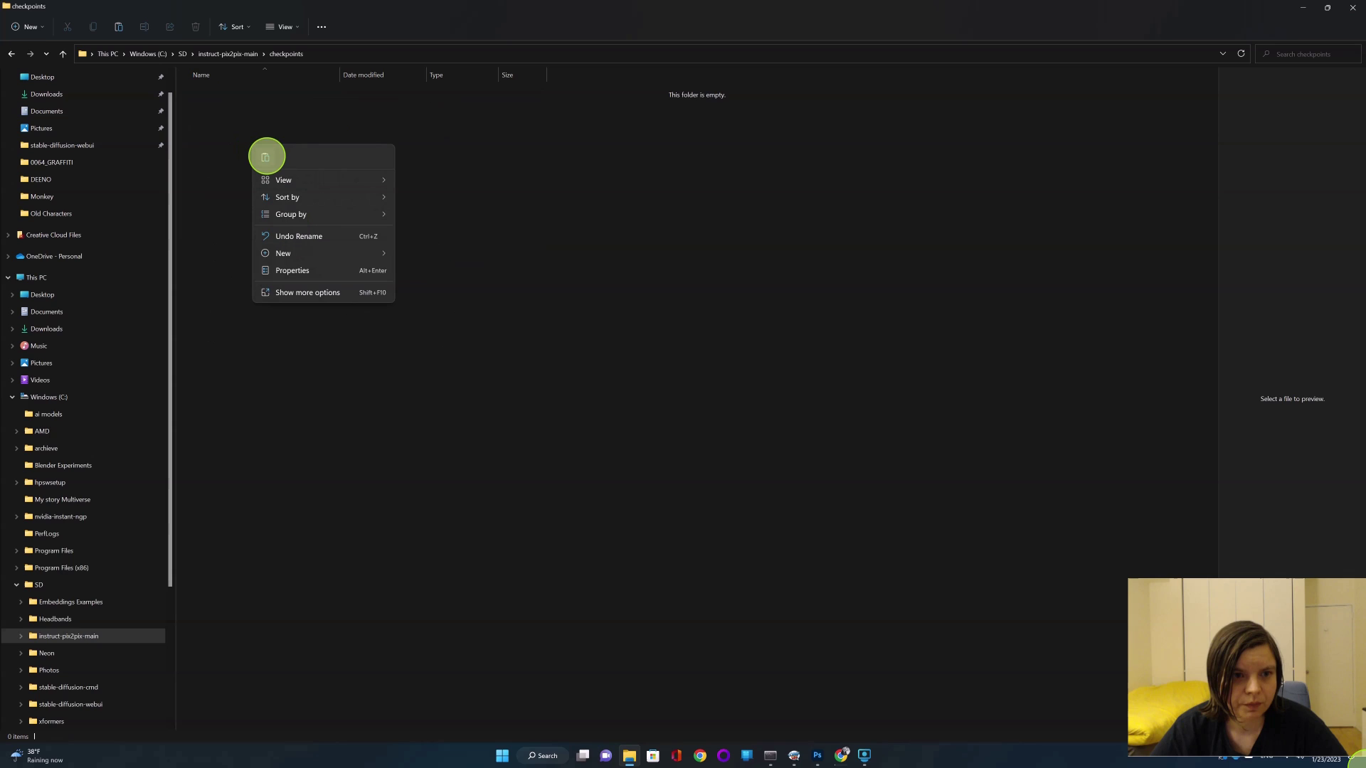
left_click(266, 156)
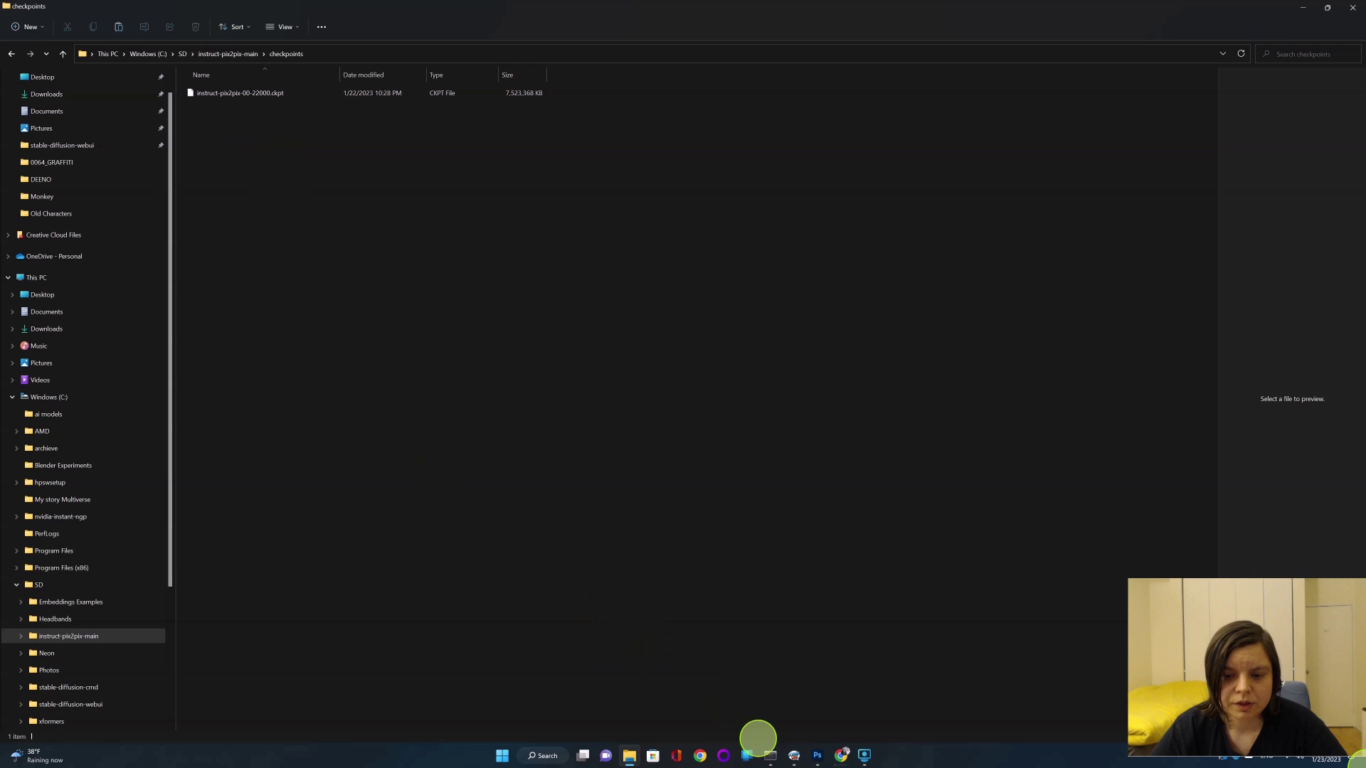
left_click(768, 718)
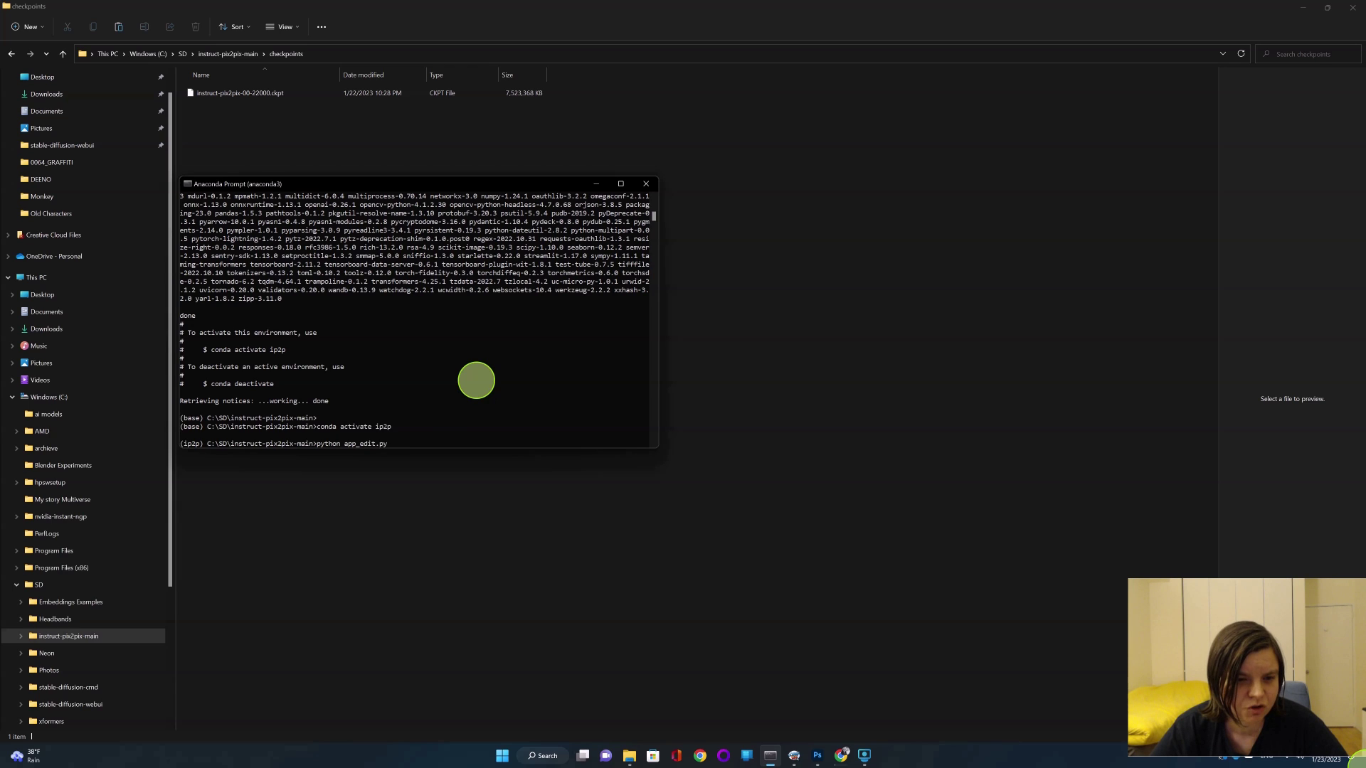
Run python app_edit.py at the ip2p prompt, which fails, then check the GitHub README.
key("Return")
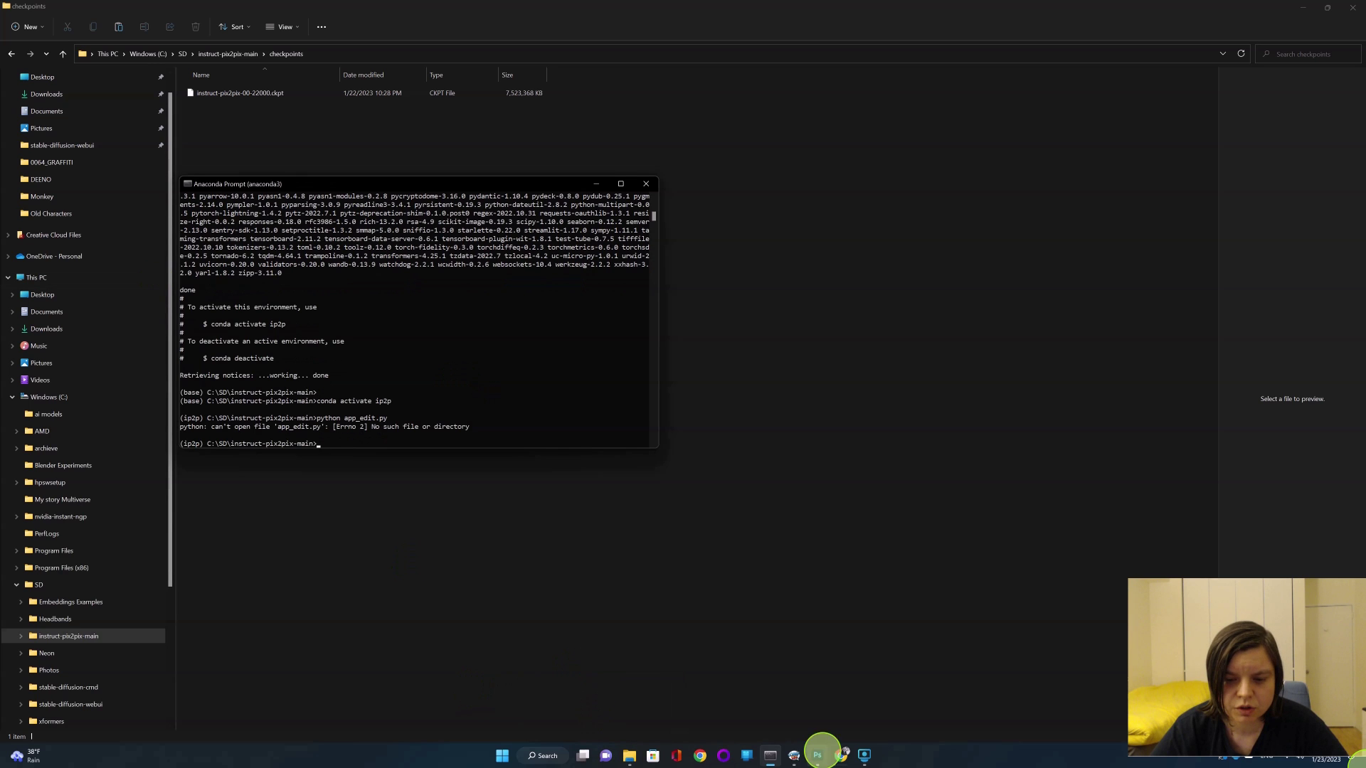
mouse_move(840, 754)
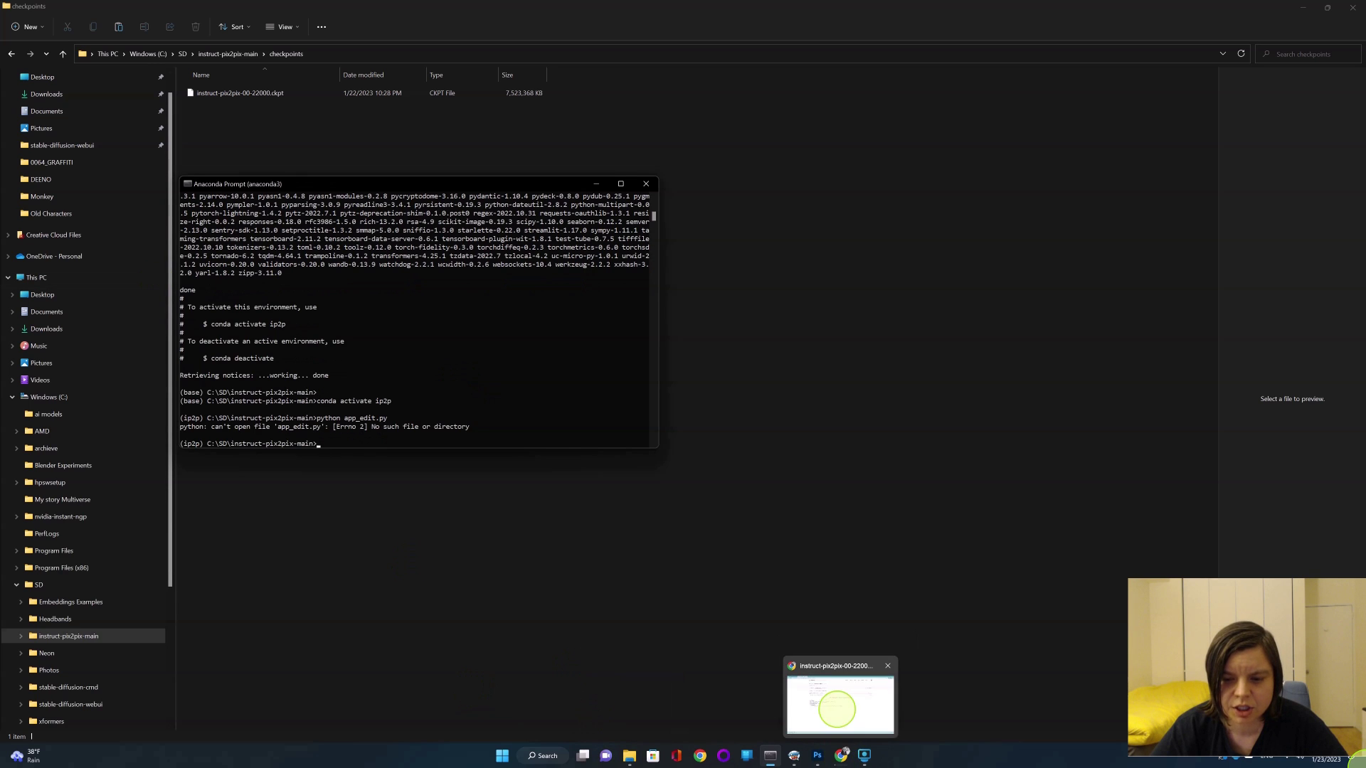
left_click(837, 709)
left_click(68, 8)
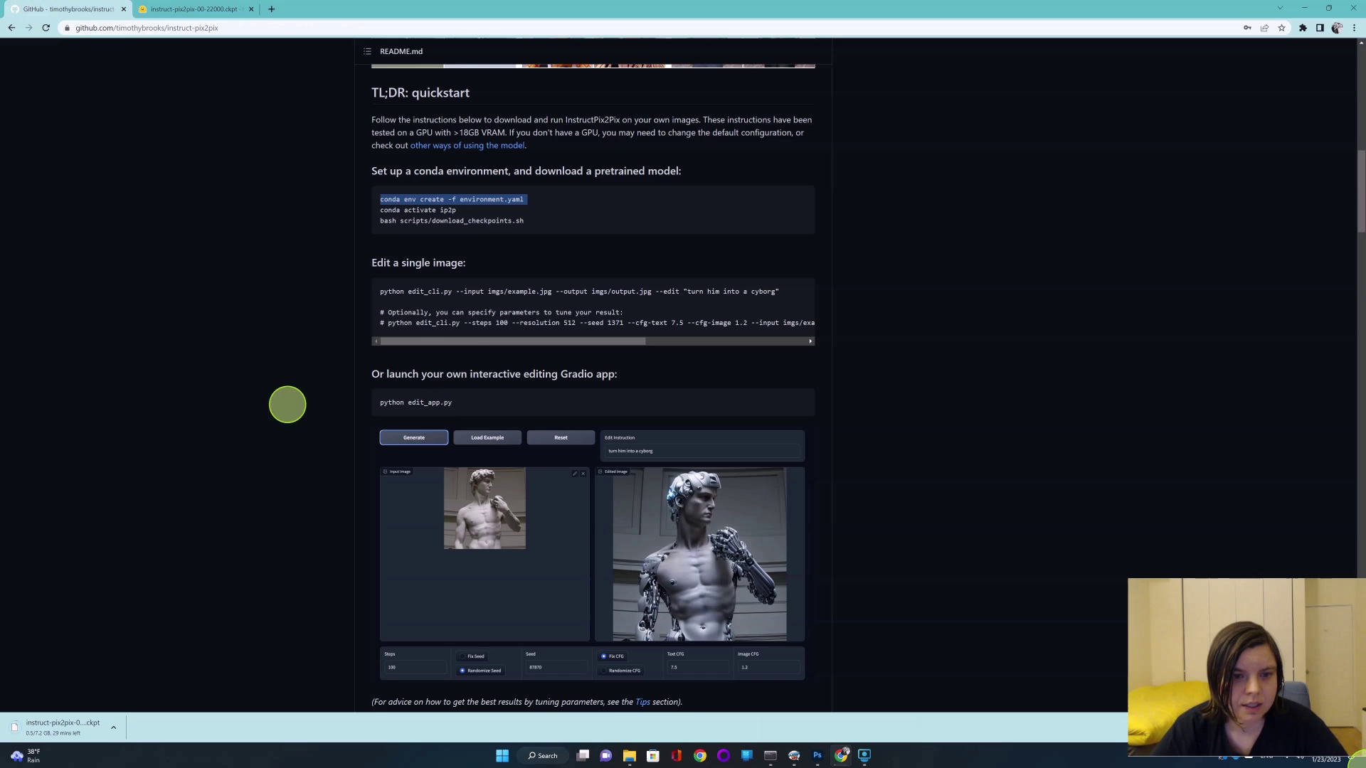
Copy 'python edit_app.py' from the README and run it to serve the app on 127.0.0.1:7860.
left_click_drag(464, 402, 390, 402)
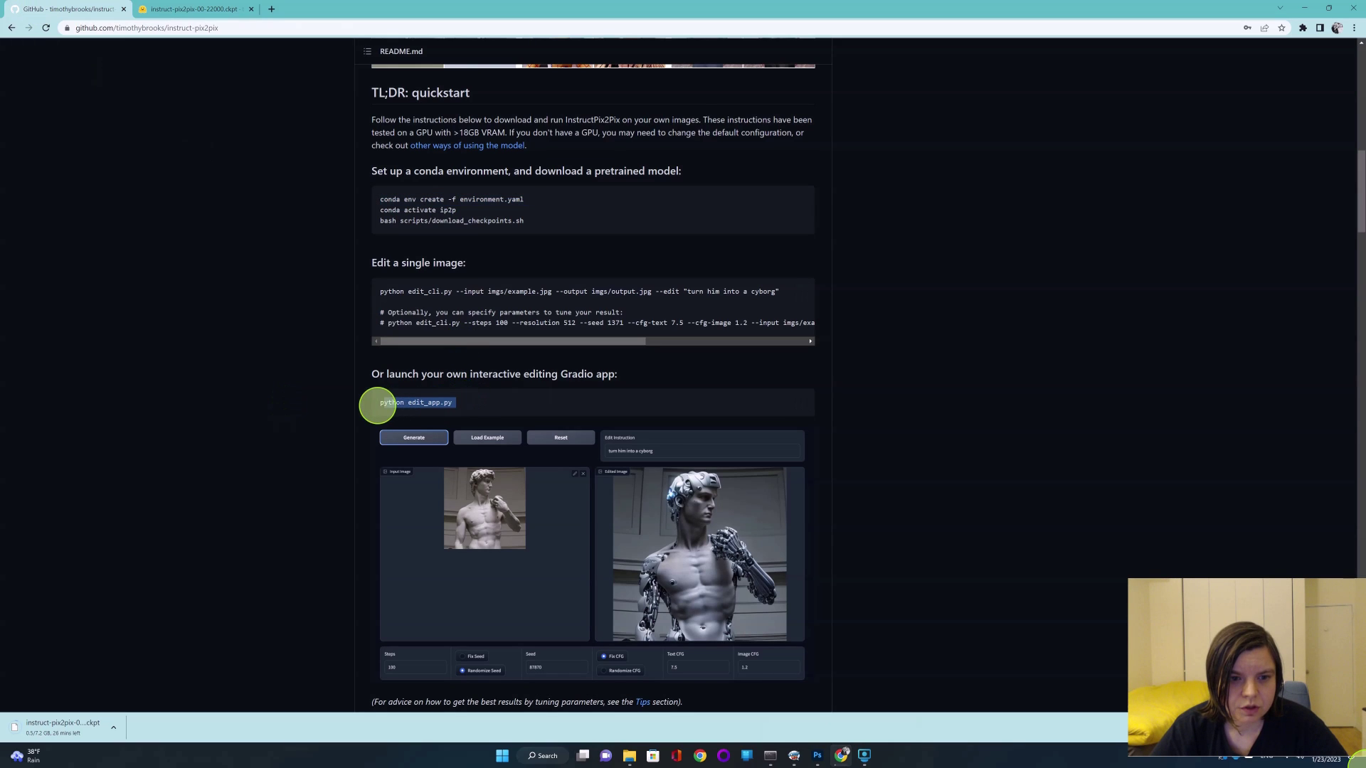
right_click(392, 404)
left_click(407, 415)
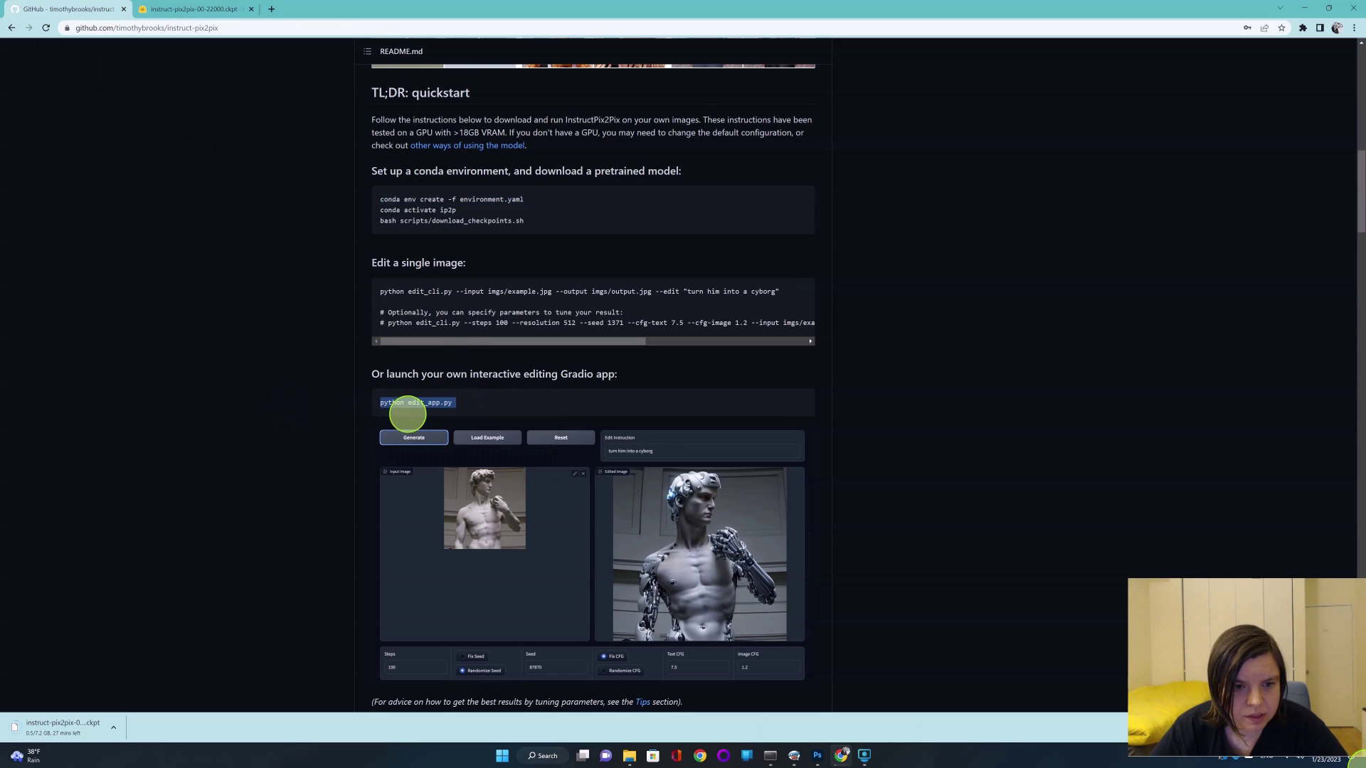
key("alt+Tab")
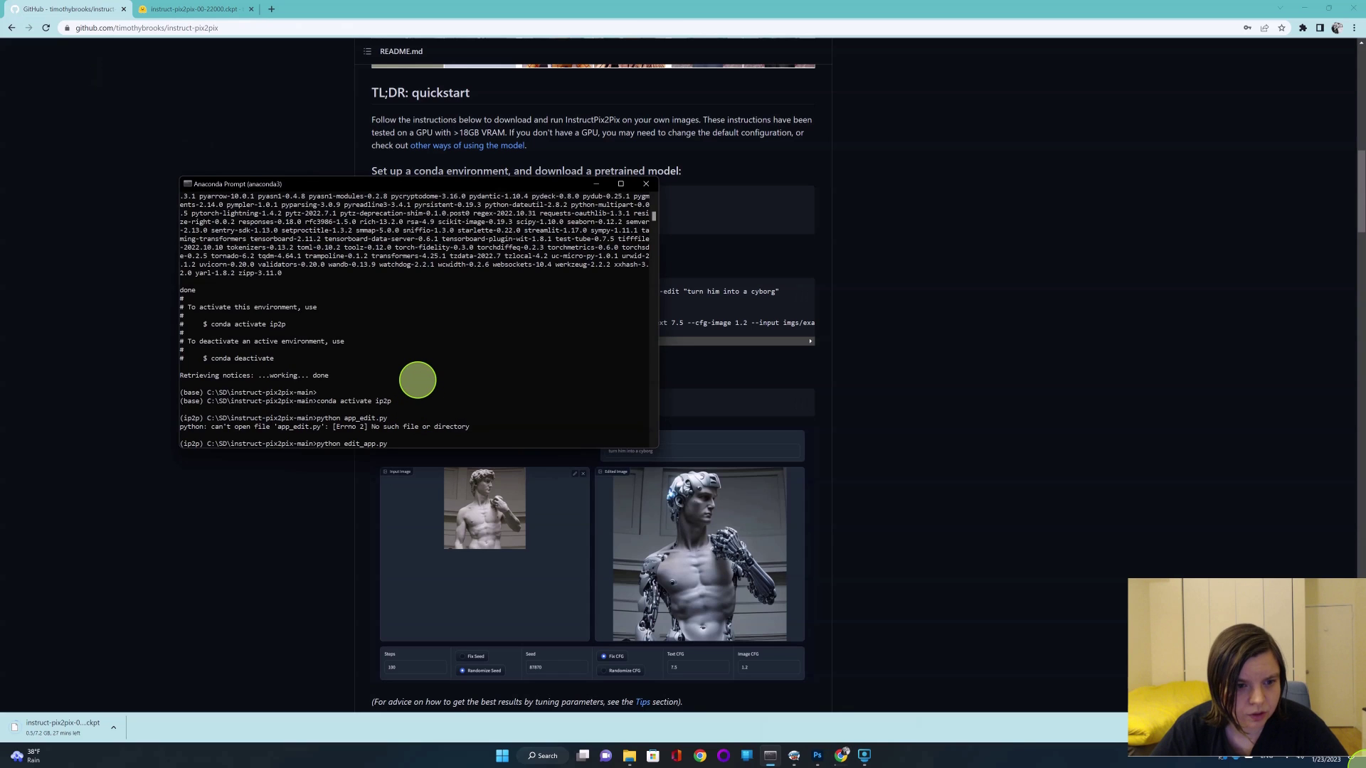
key("Return")
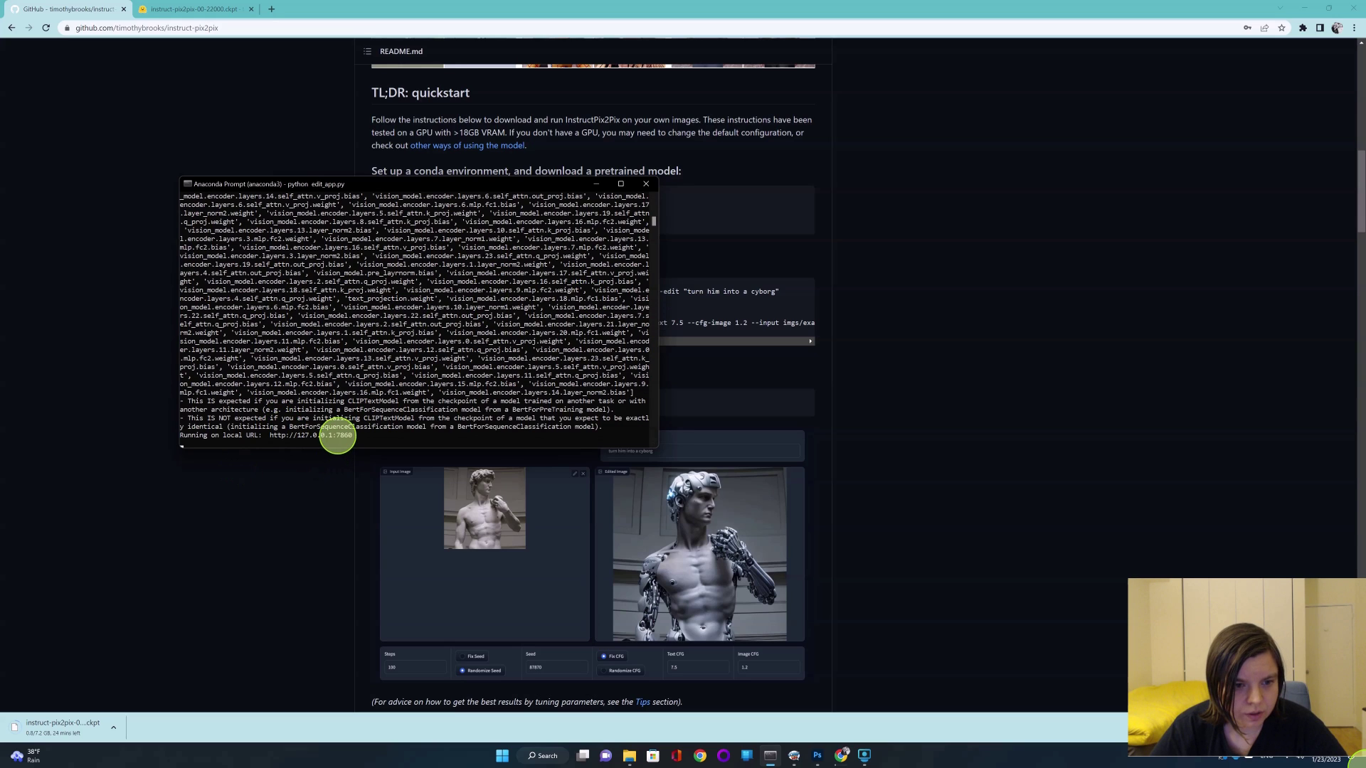
scroll(333, 427, "down", 1)
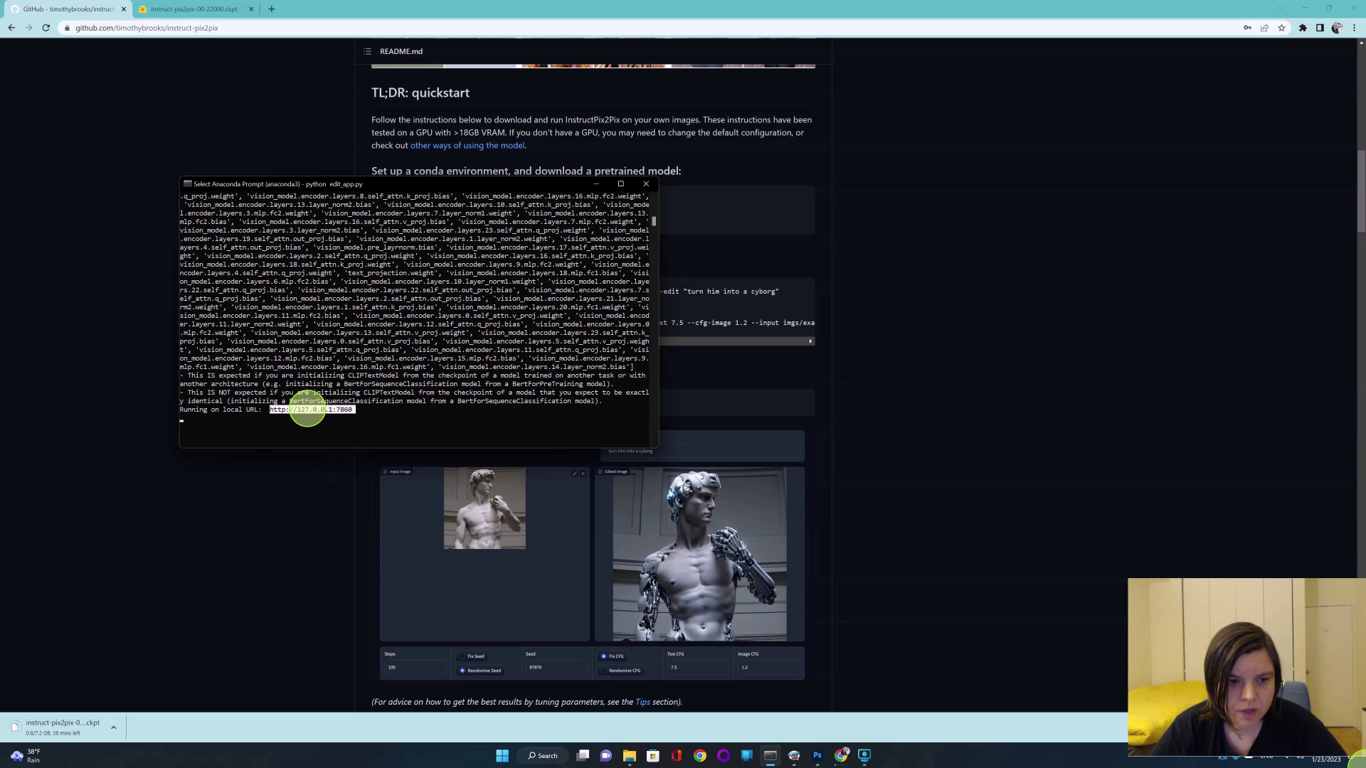
Open 127.0.0.1:7860 in a new Chrome tab and load the built-in example.
left_click(271, 8)
type("http://127.0.0.1:7860")
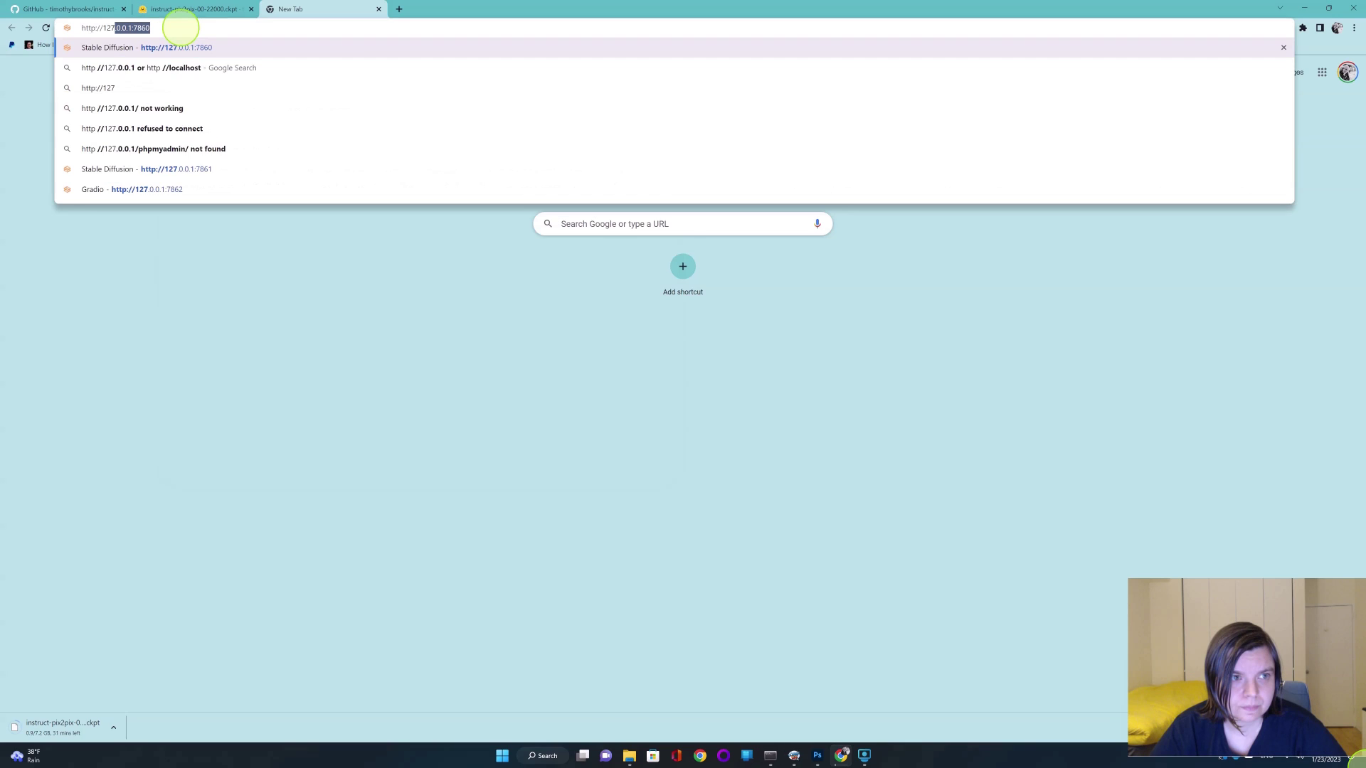
key("Return")
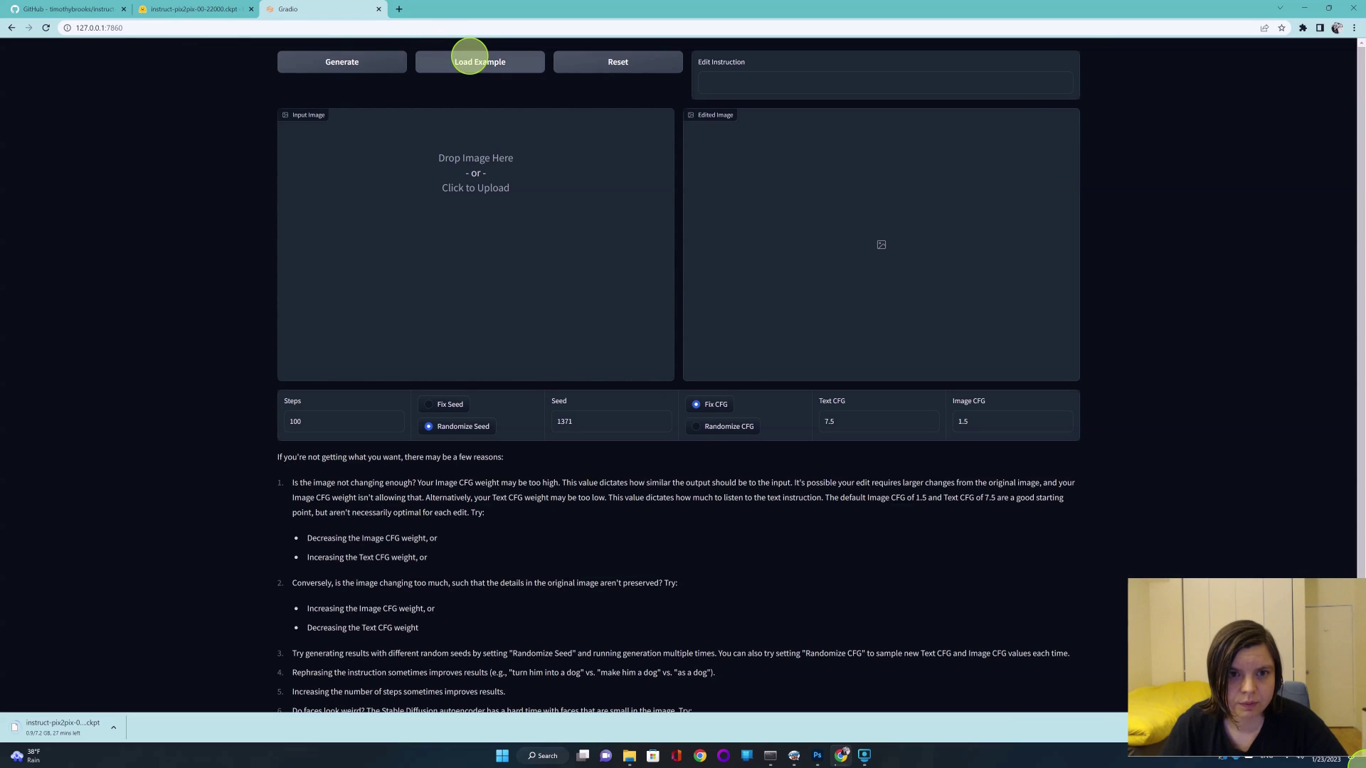
left_click(469, 57)
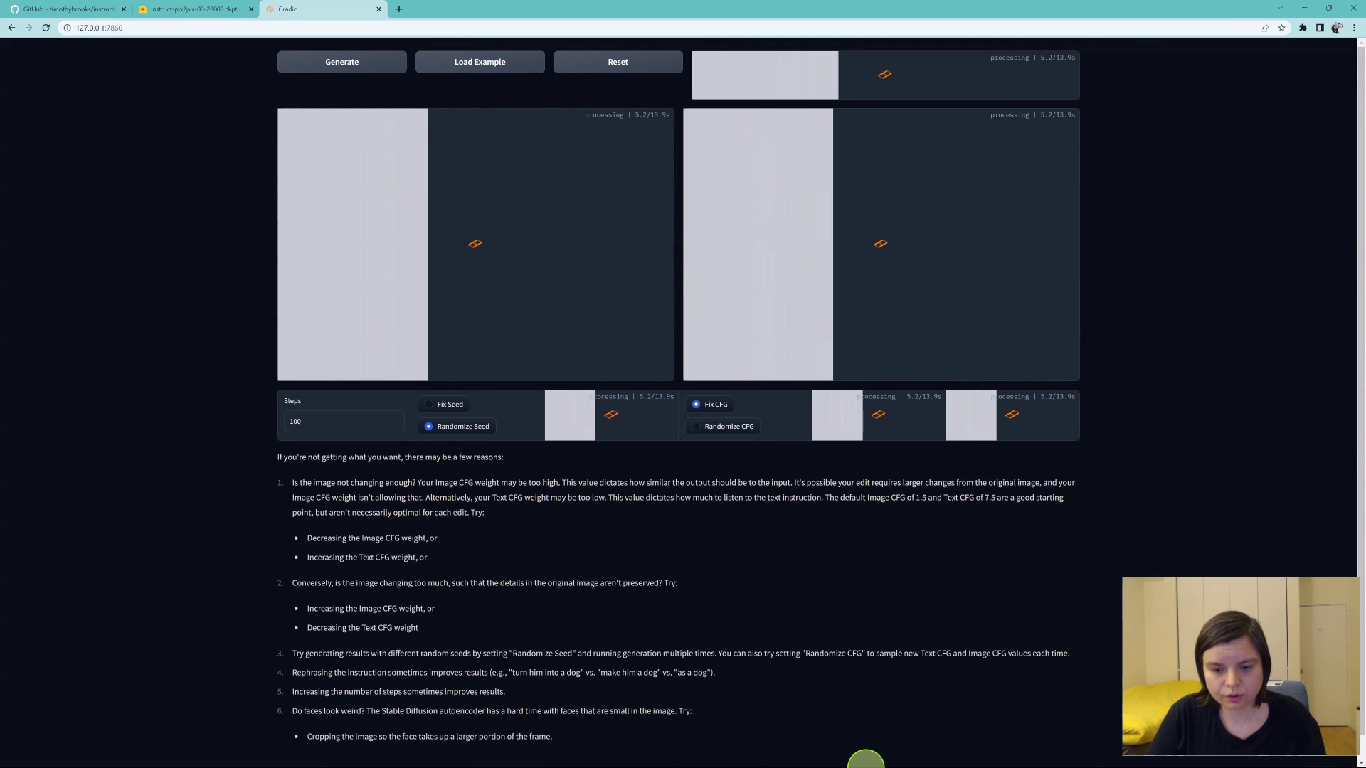
key("alt+Tab")
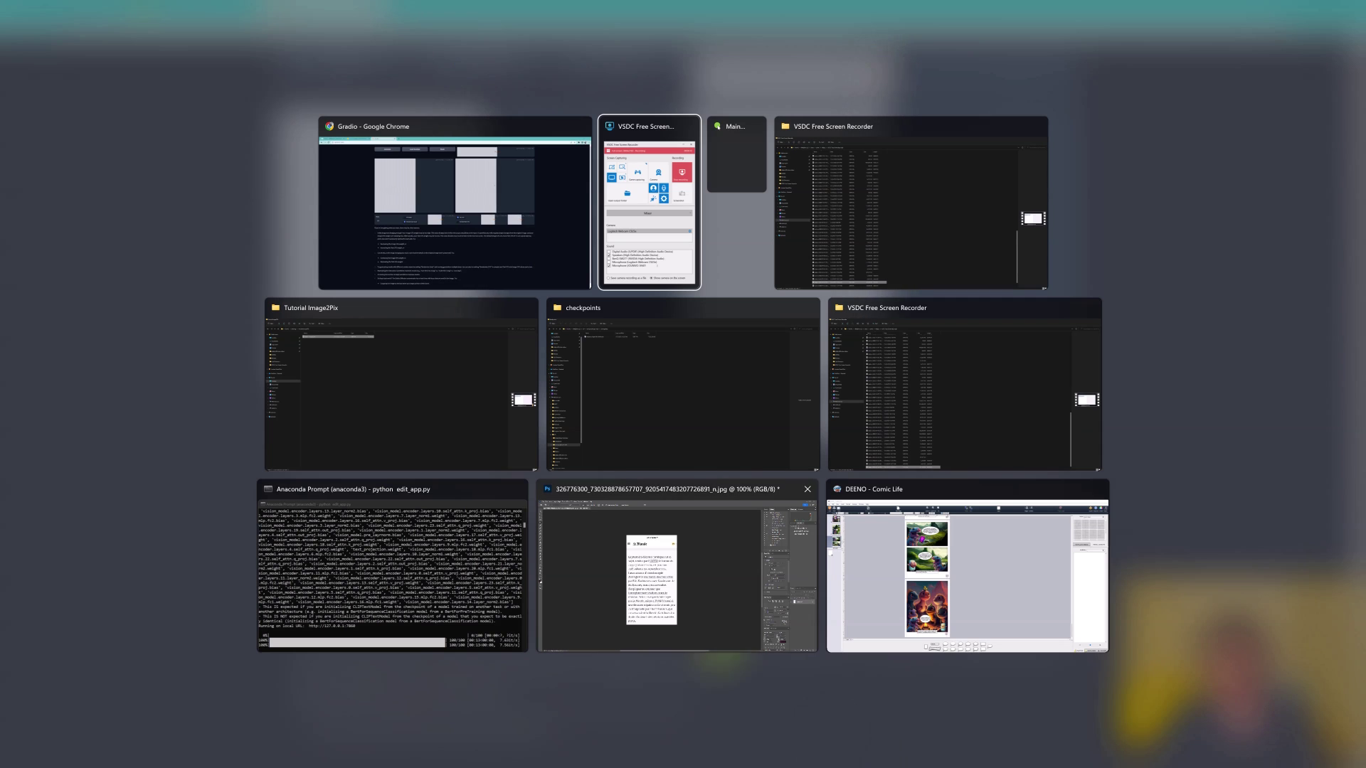
Check progress in Anaconda Prompt, then return to the David-at-the-beach result in Chrome.
left_click(488, 536)
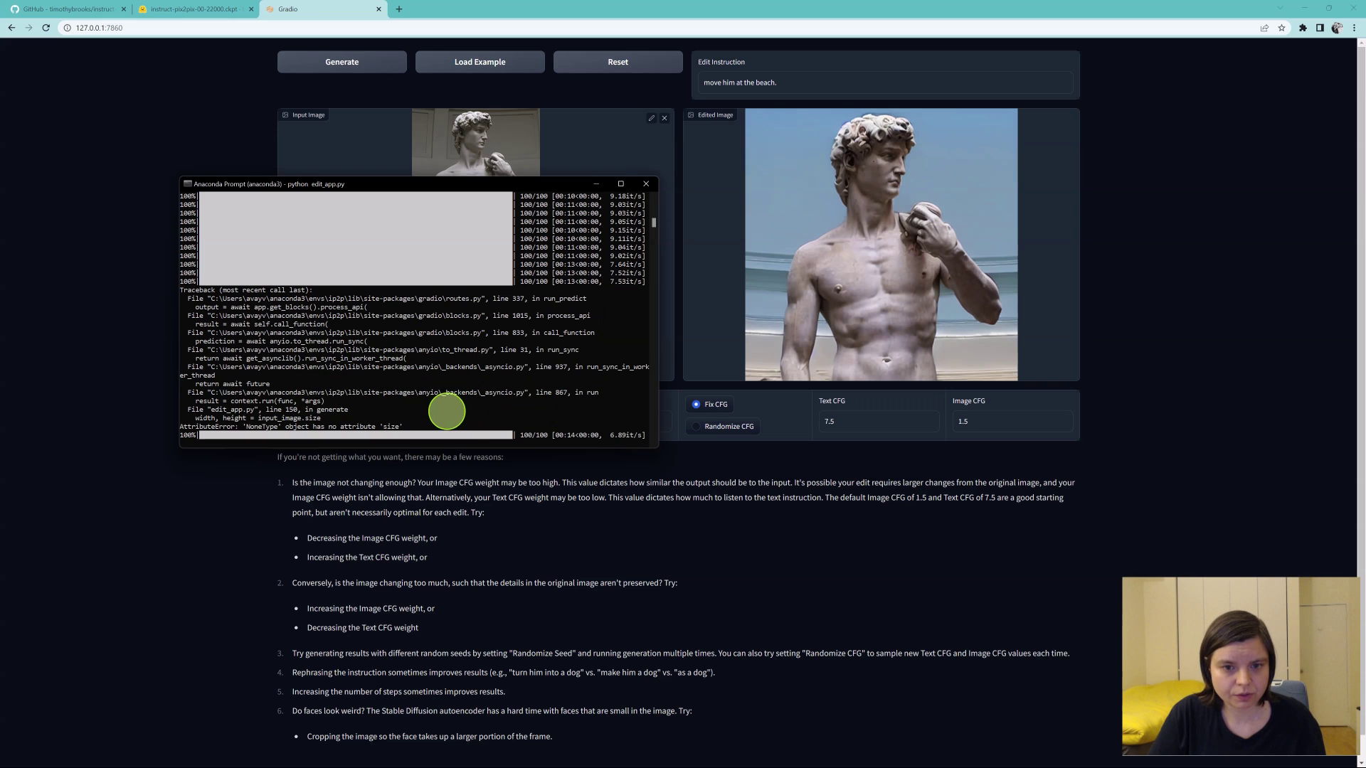
left_click(1046, 296)
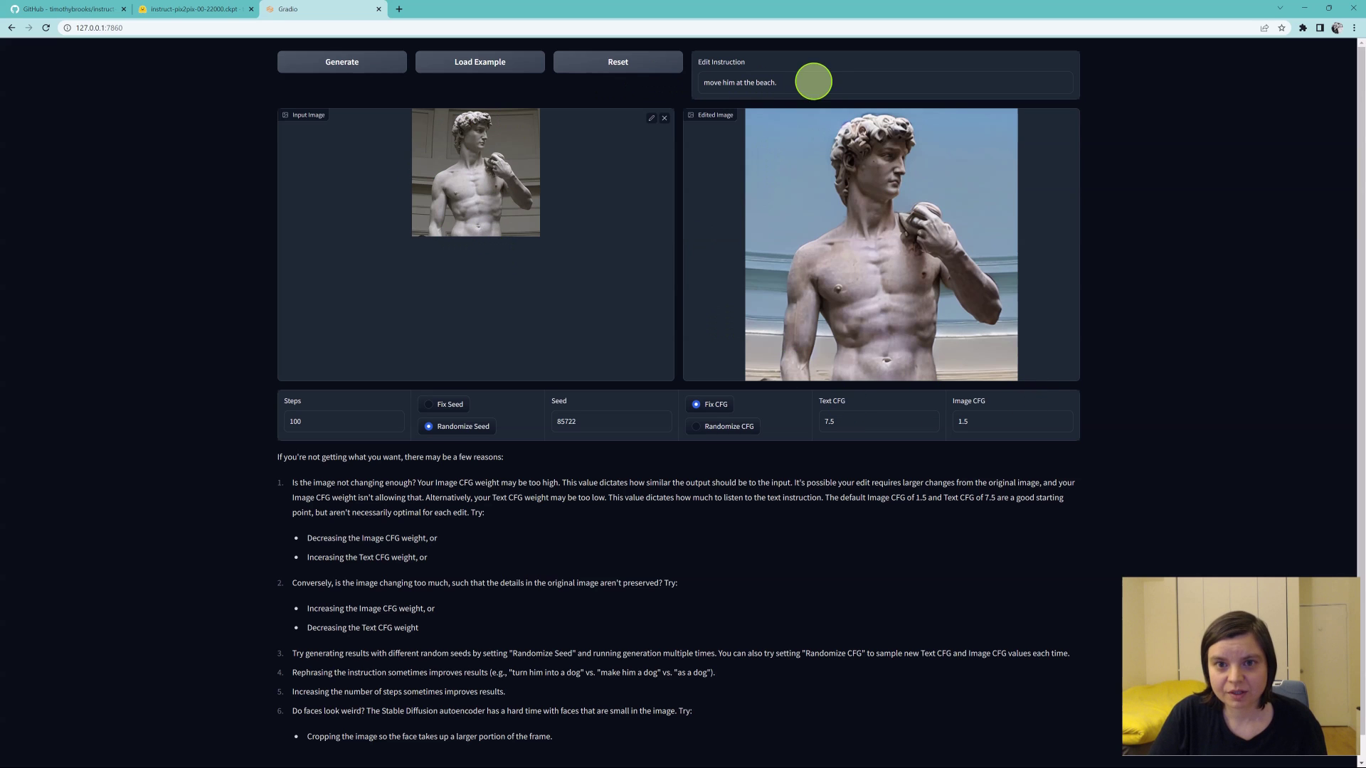
Replace the instruction with 'convert him to a cyborg' and generate the edit.
left_click_drag(797, 85, 677, 74)
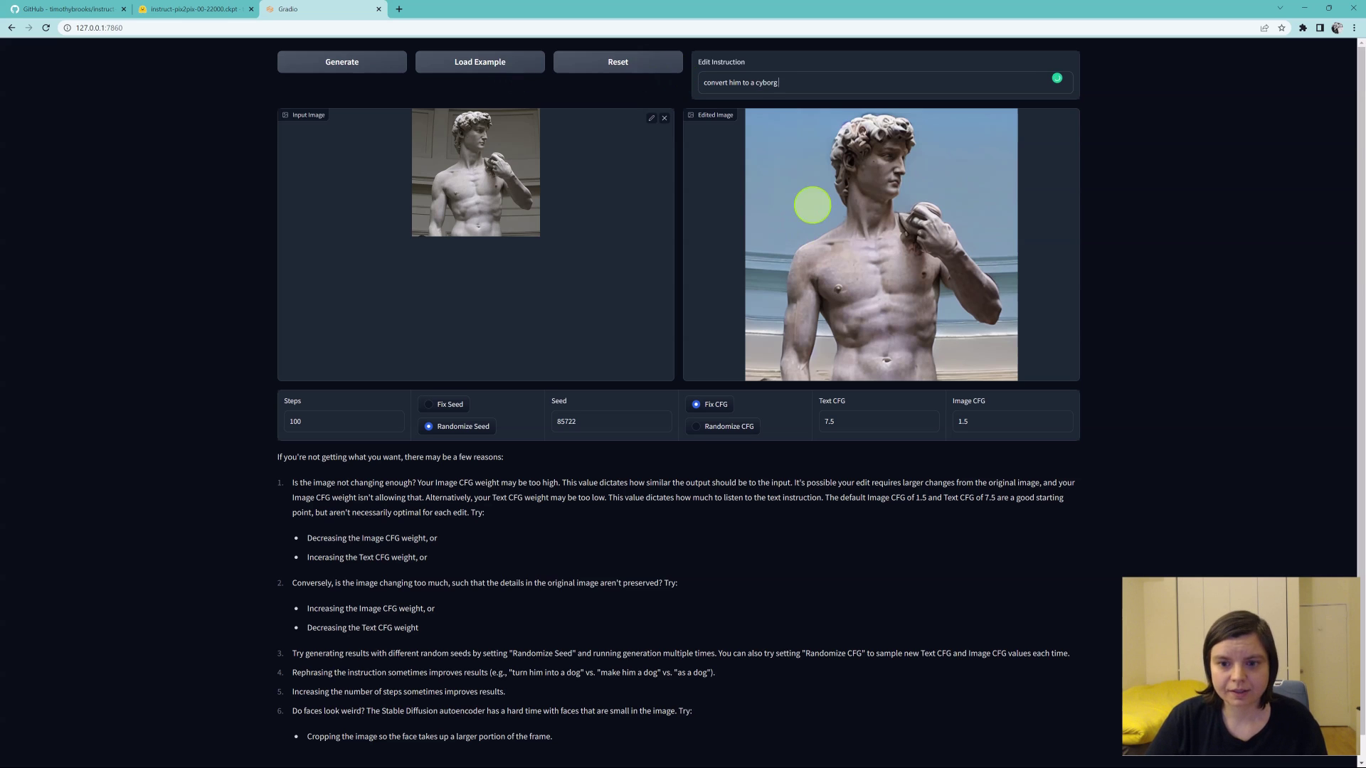
left_click(348, 61)
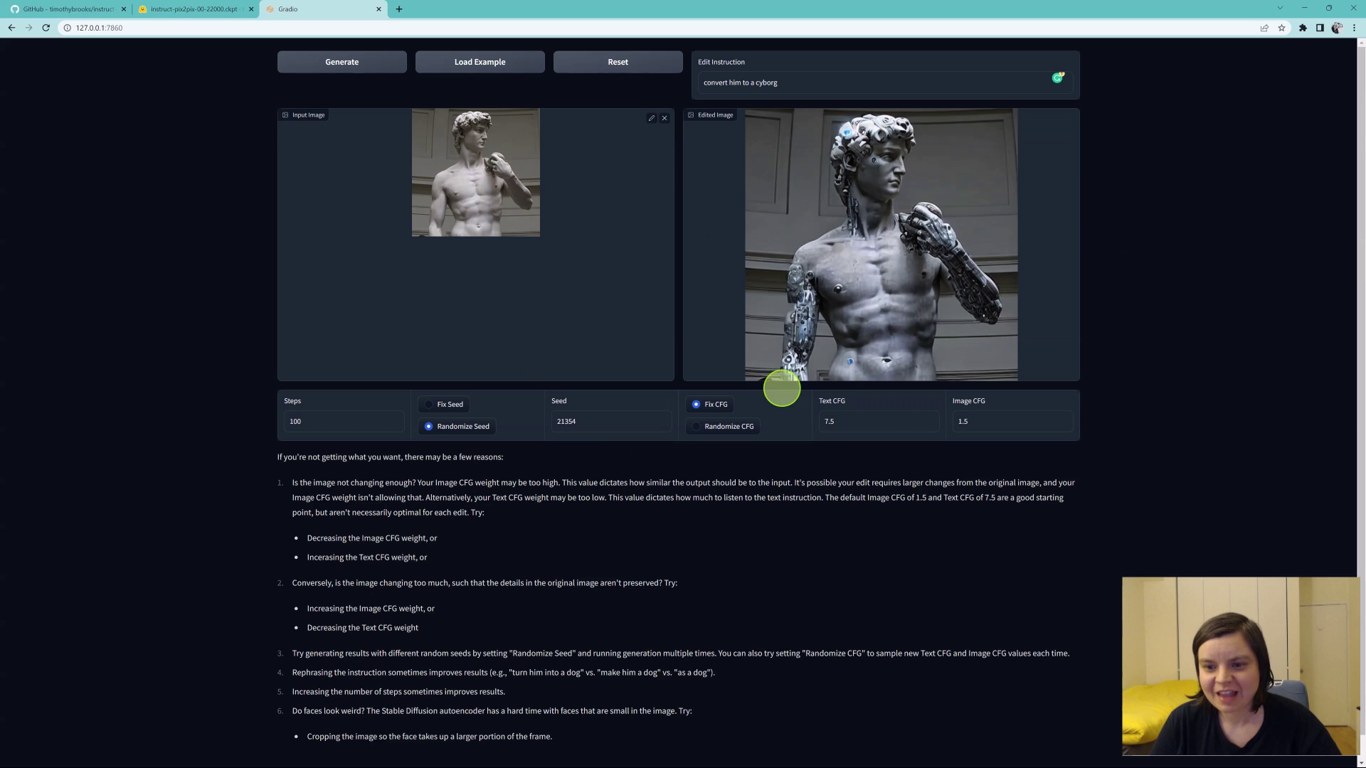
left_click(829, 421)
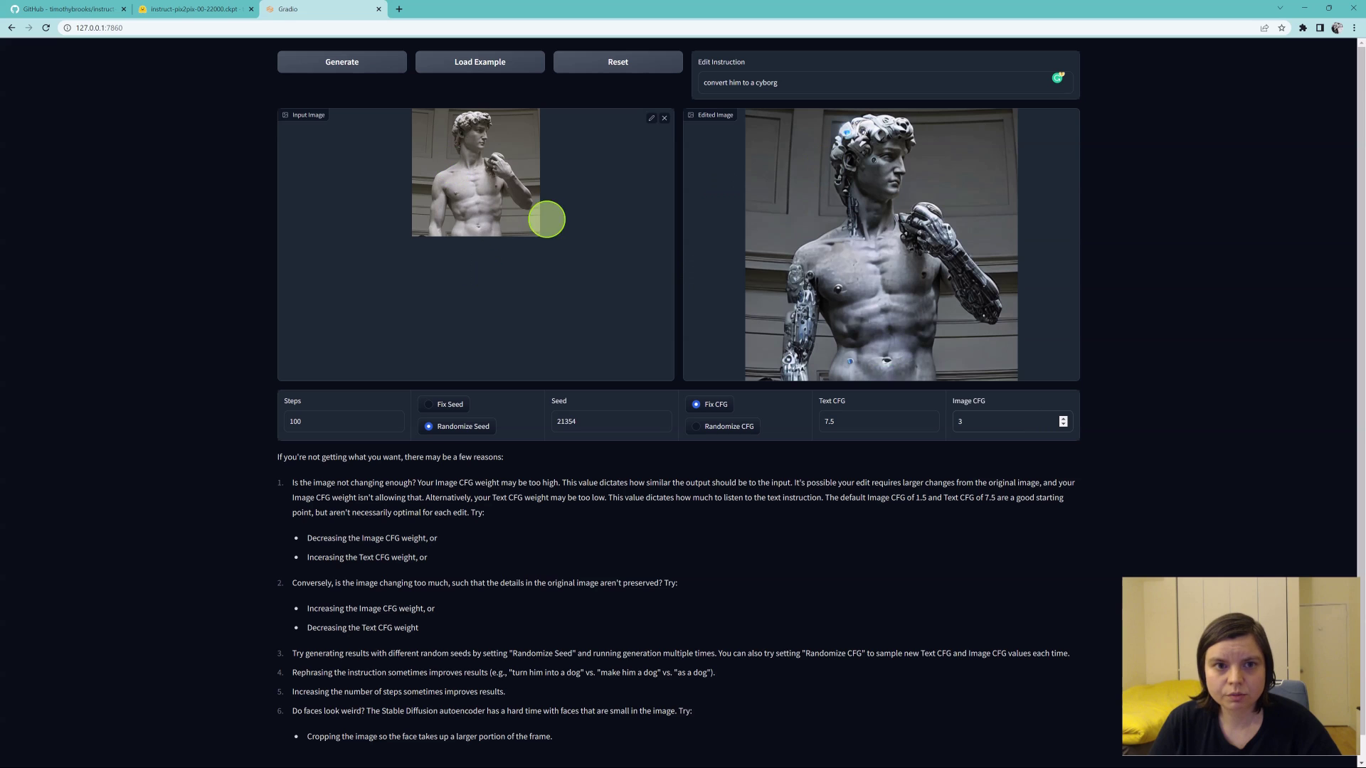
Regenerate with Image CFG 3, then Image CFG 1 for a fully chrome cyborg statue.
left_click(334, 62)
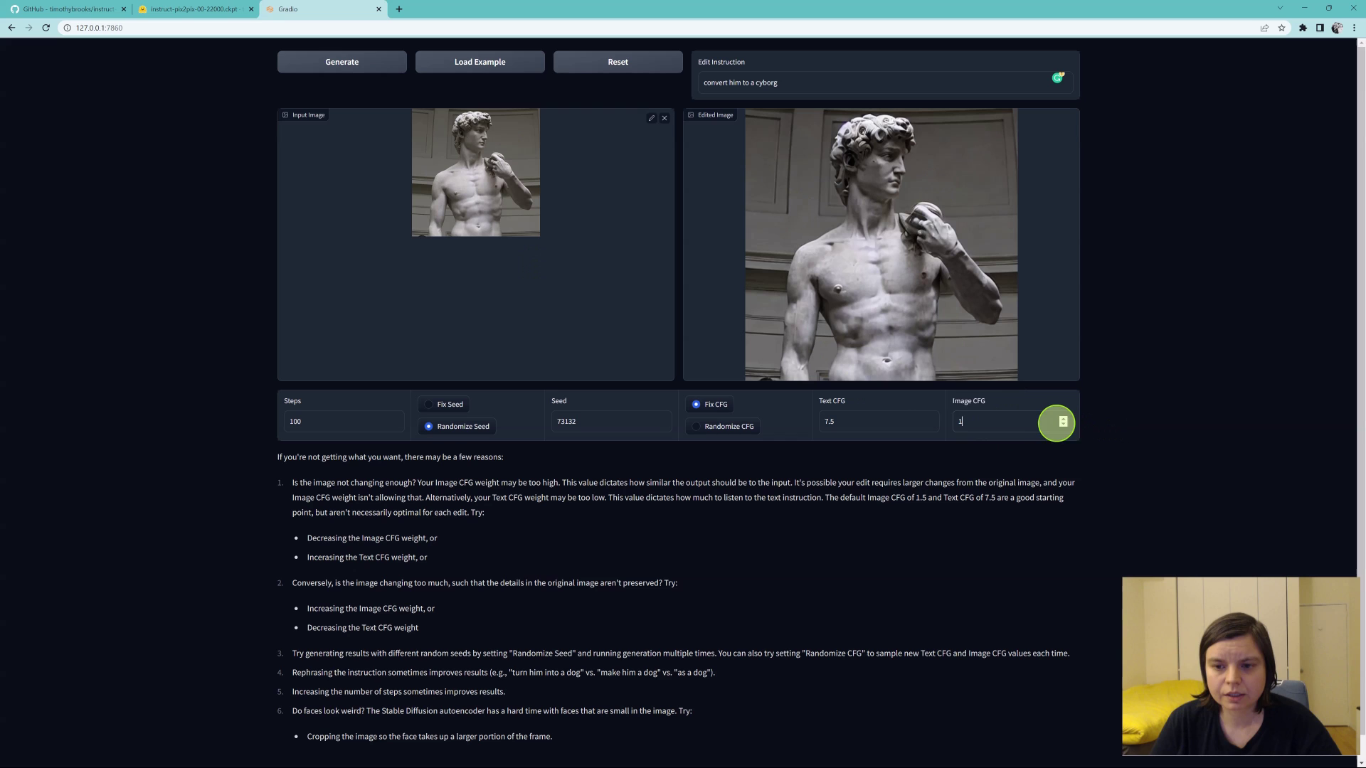
left_click(374, 65)
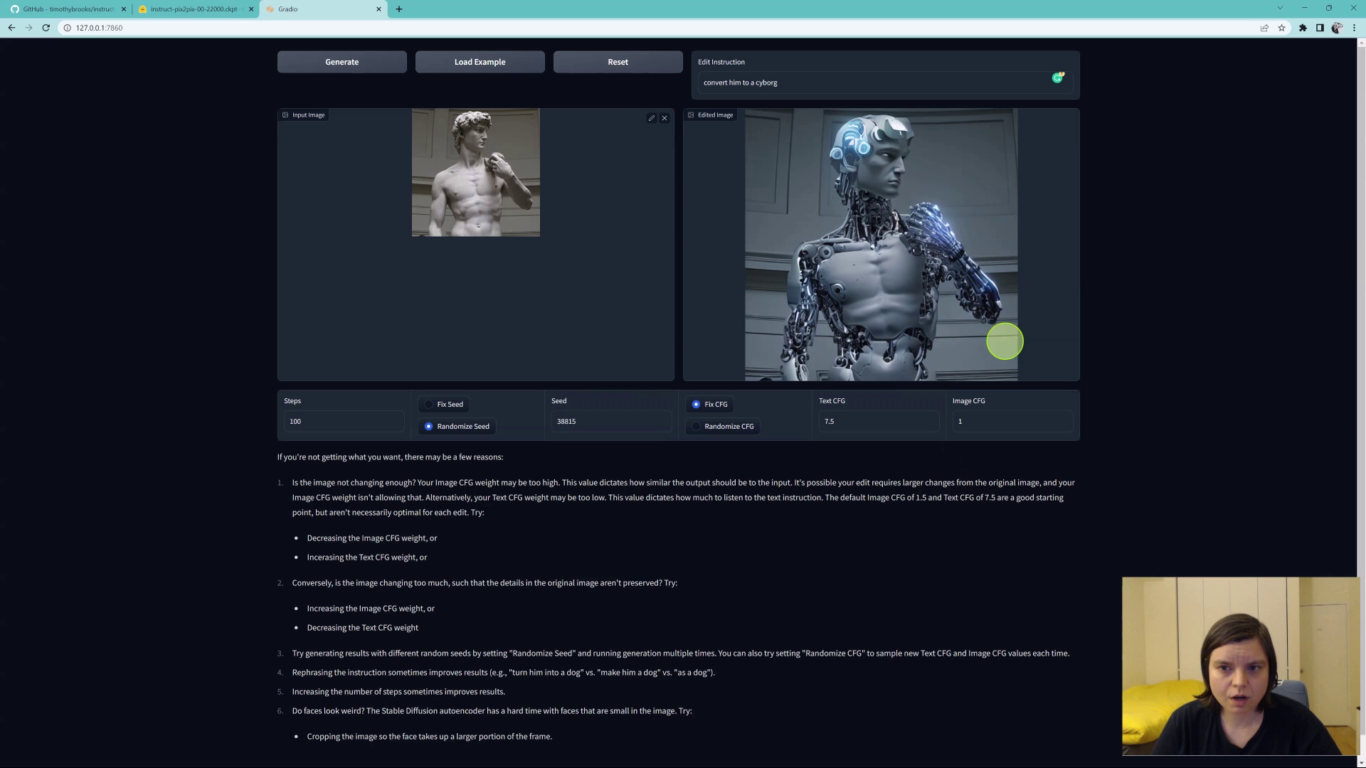
right_click(918, 181)
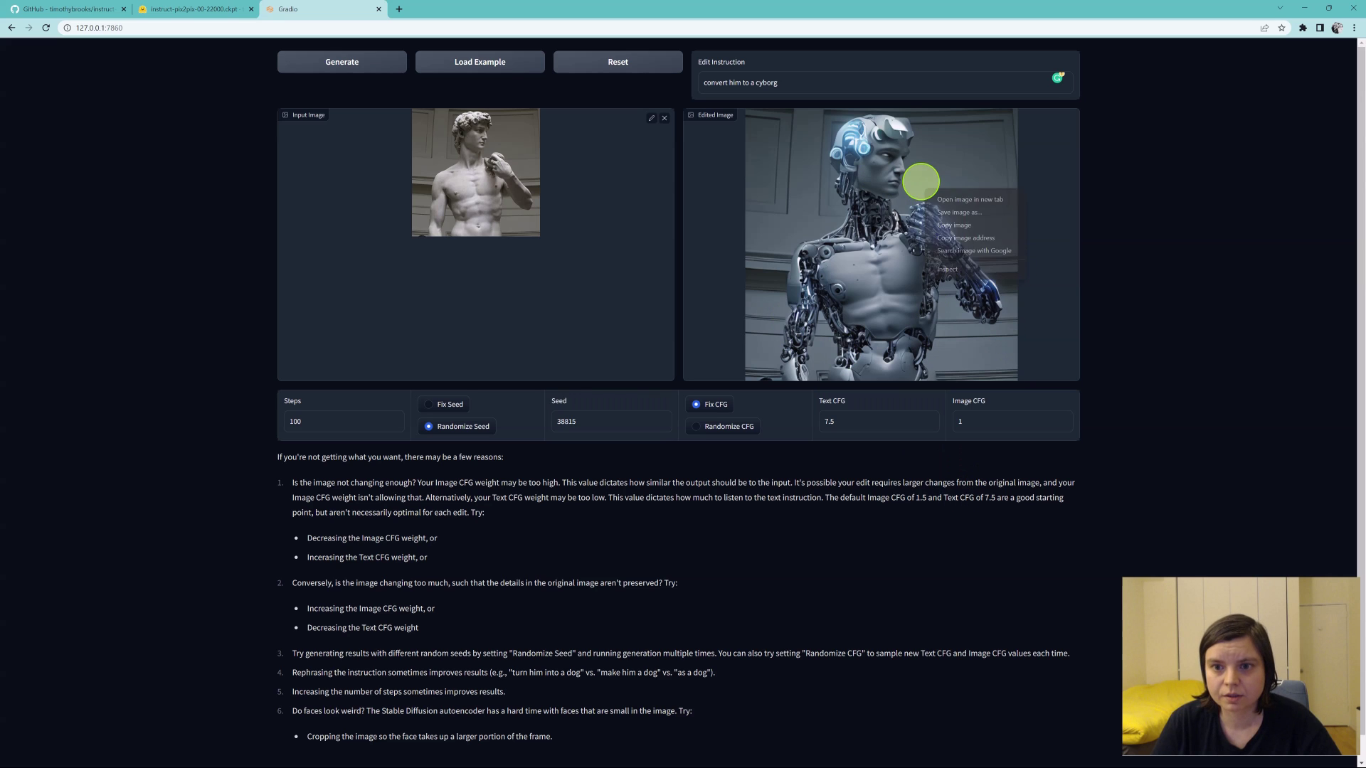
left_click(957, 213)
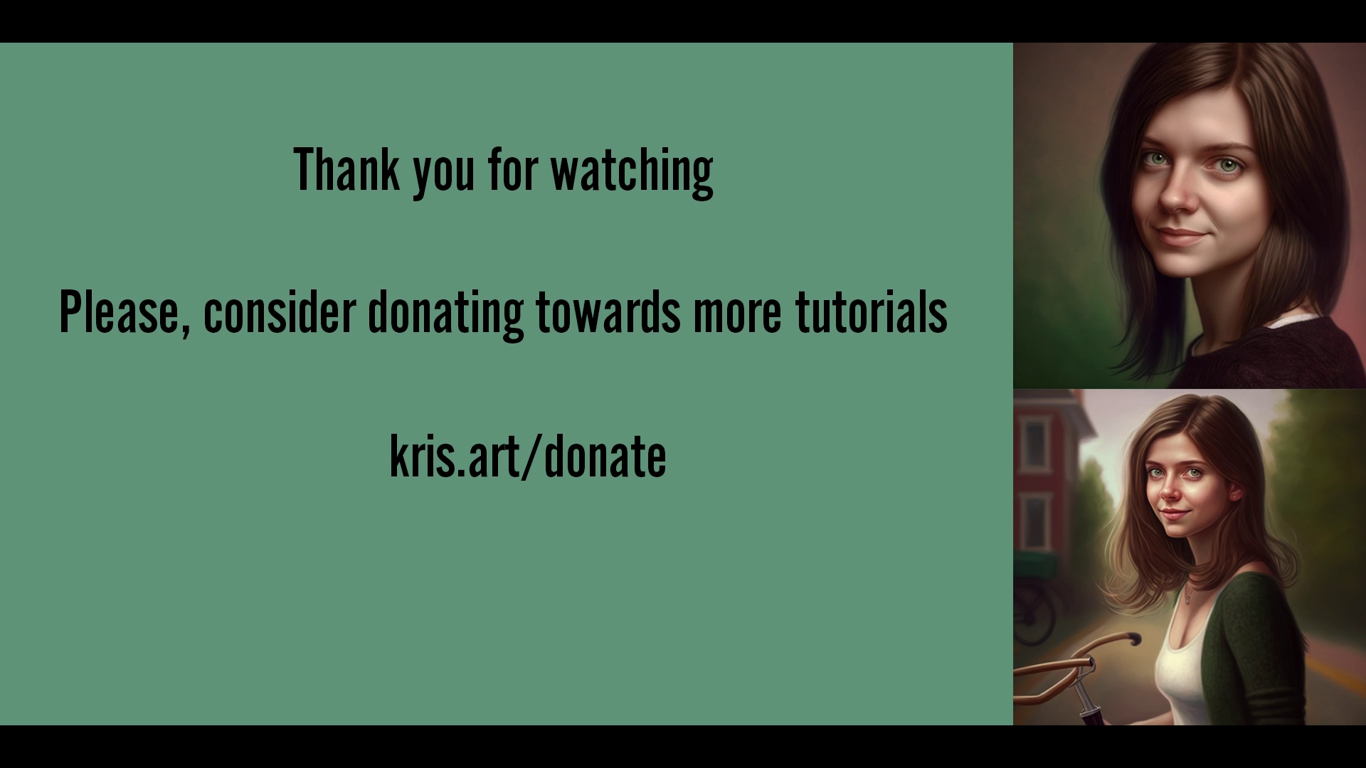